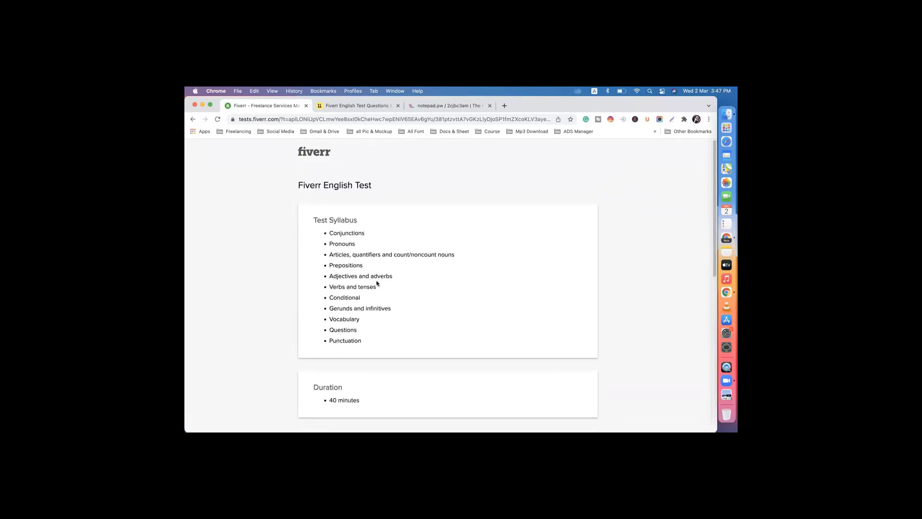
Step: Review the syllabus, duration and browser instructions of the Fiverr English Test, and start the protected test
scroll(377, 283, "down", 5)
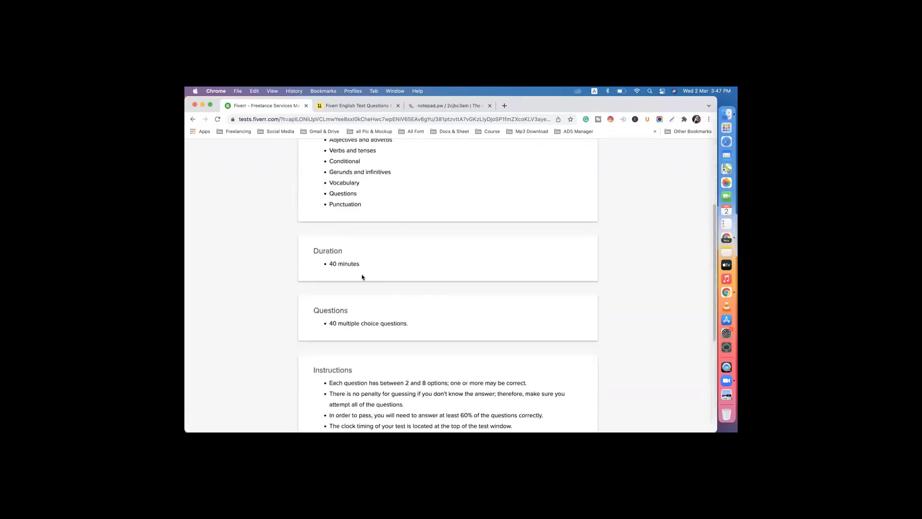
scroll(362, 276, "down", 7)
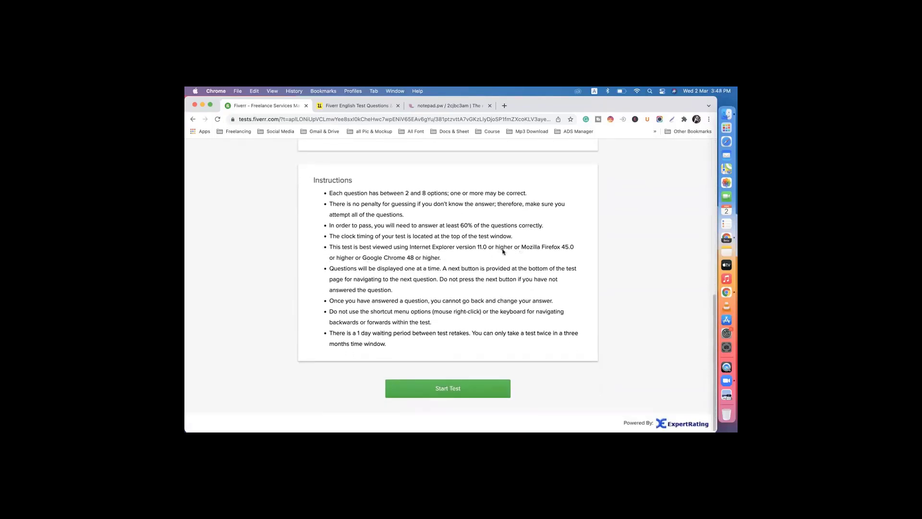
double_click(528, 247)
left_click_drag(546, 249, 560, 249)
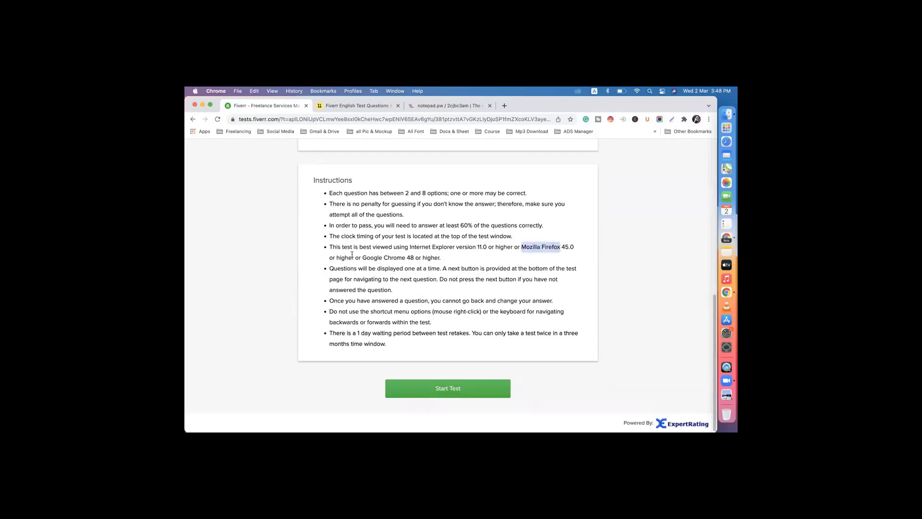
left_click_drag(362, 258, 453, 259)
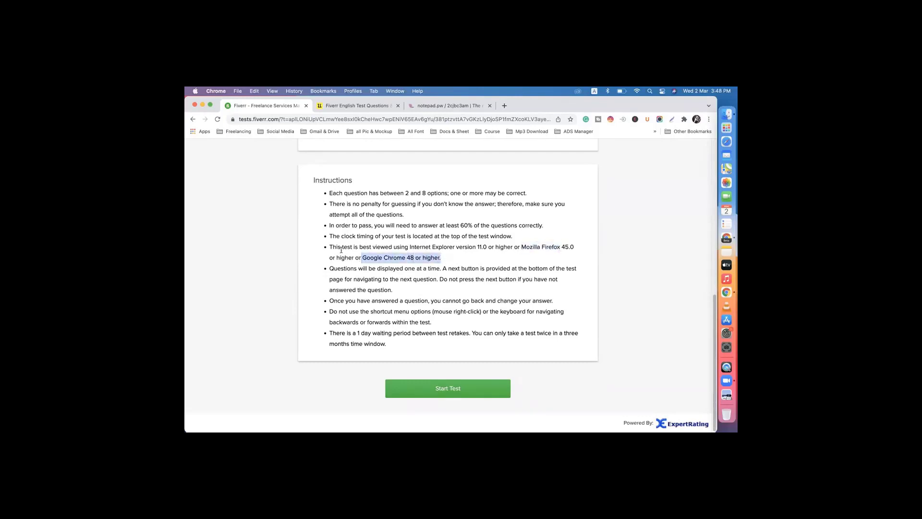
left_click(450, 390)
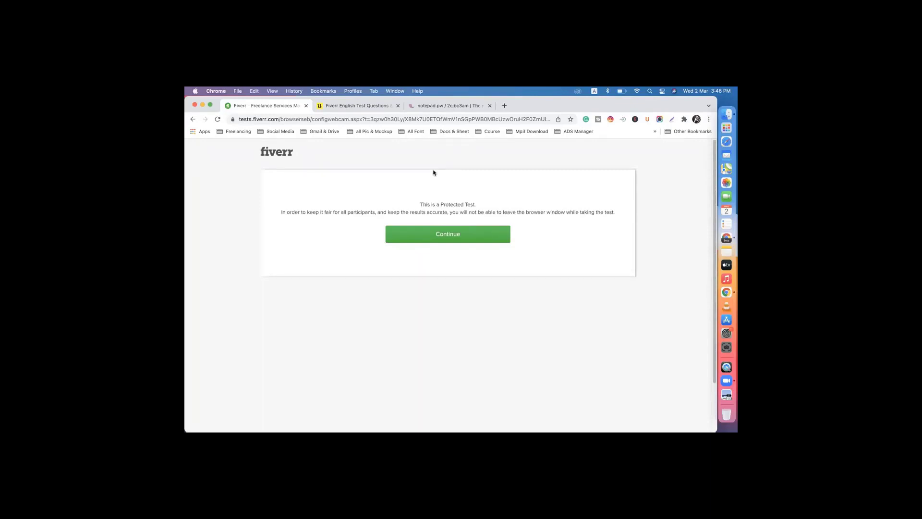
left_click(457, 240)
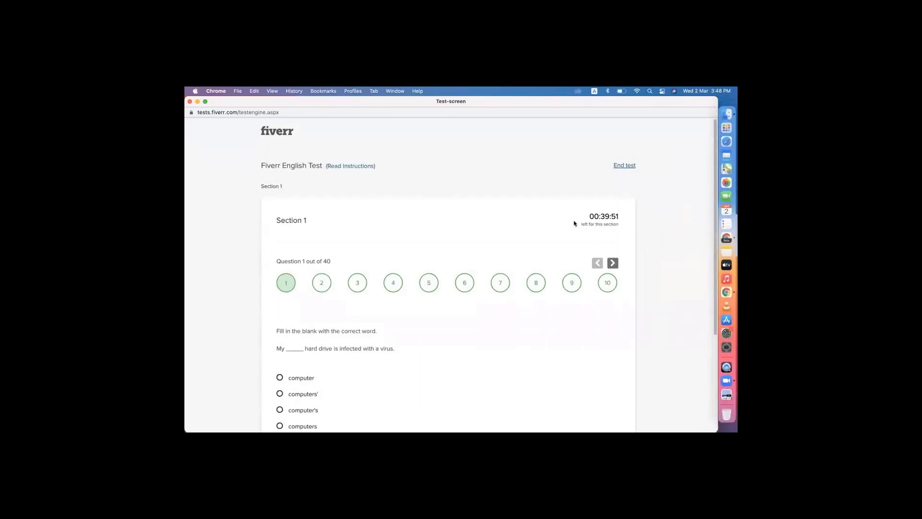
Step: Answer question 1 with "computer" and question 2 with "a difference", submitting each answer
scroll(429, 249, "down", 3)
scroll(428, 250, "down", 2)
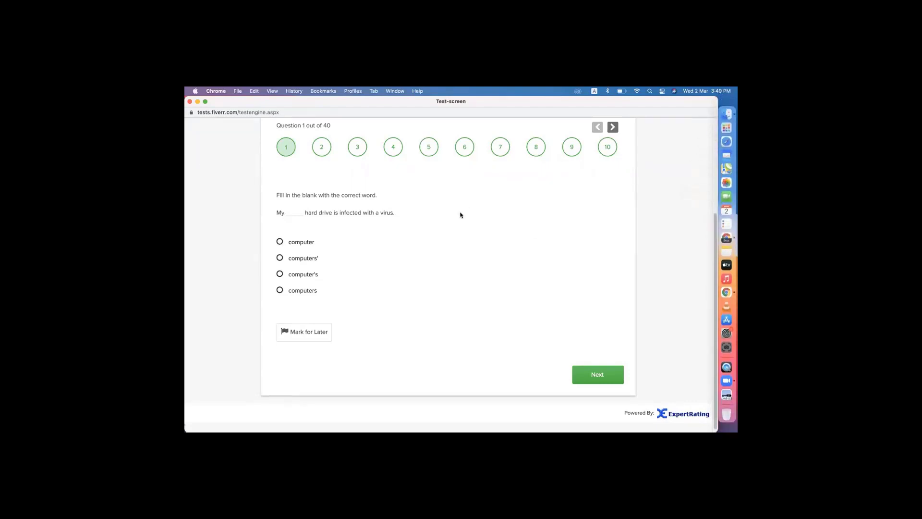
left_click(279, 242)
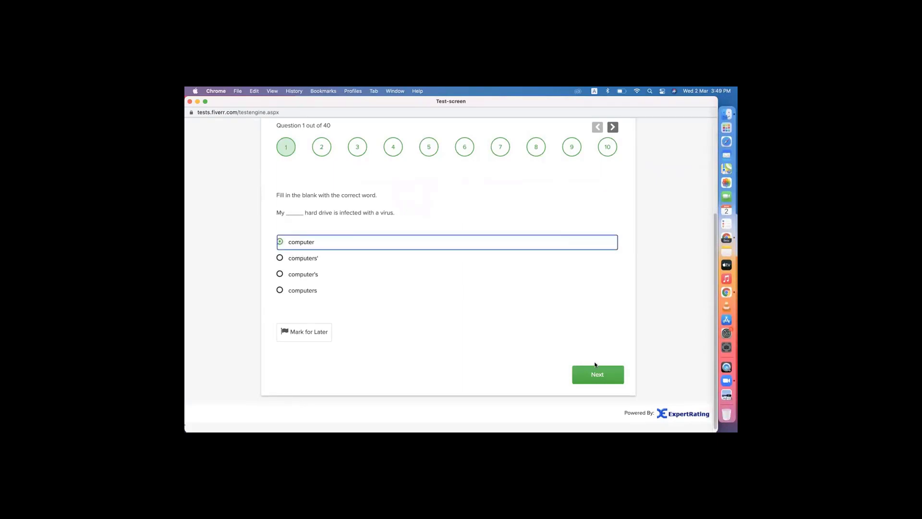
left_click(595, 377)
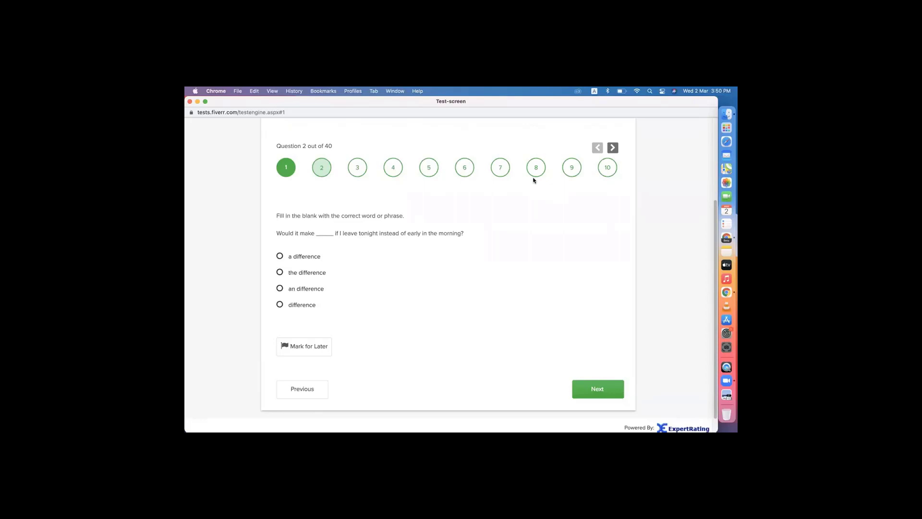
left_click(281, 257)
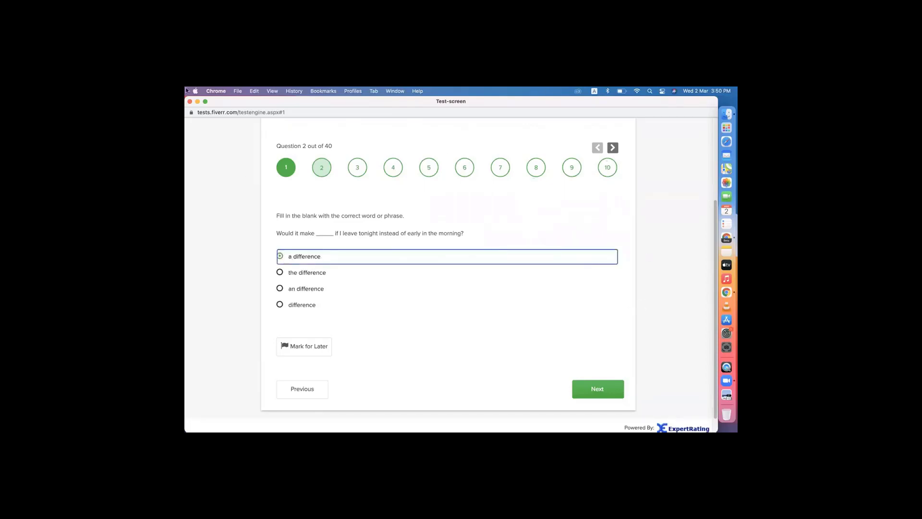
left_click(600, 389)
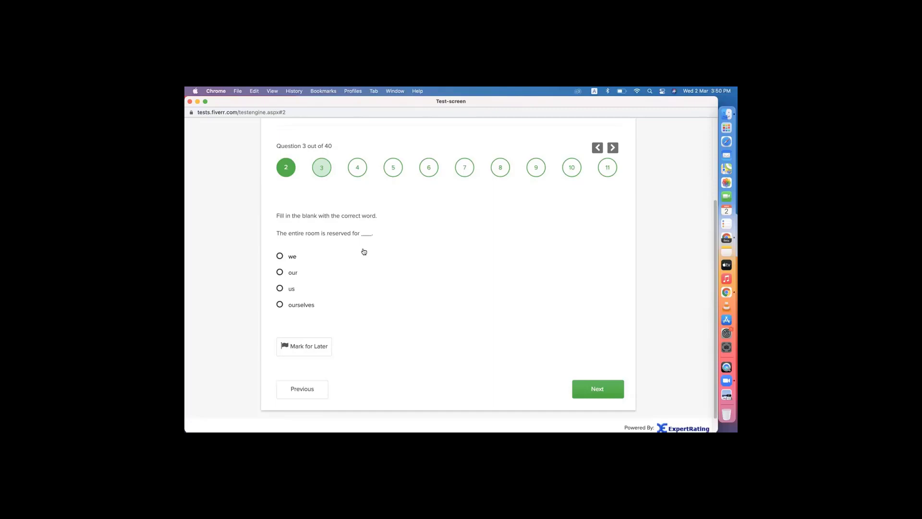
Step: Answer question 3 about the reserved room with "us" and question 4 about clients' names with "so that", submitting each
left_click(280, 289)
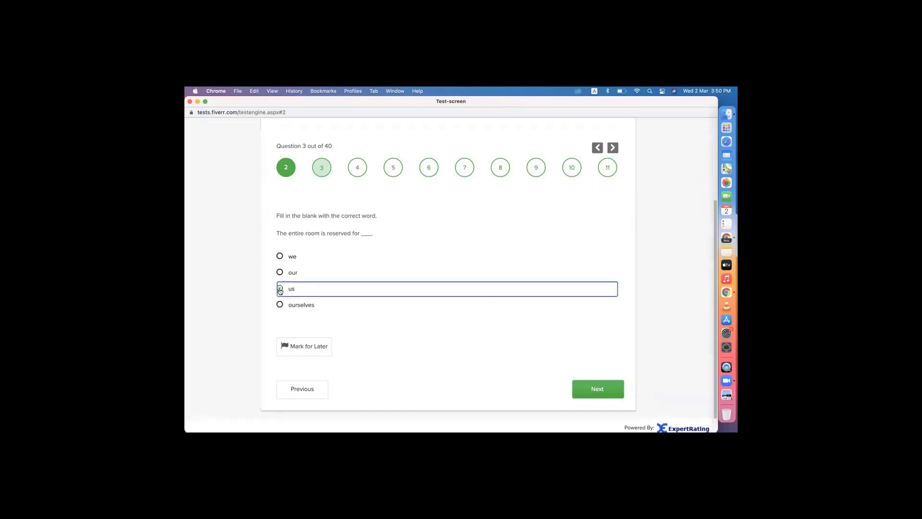
left_click(596, 392)
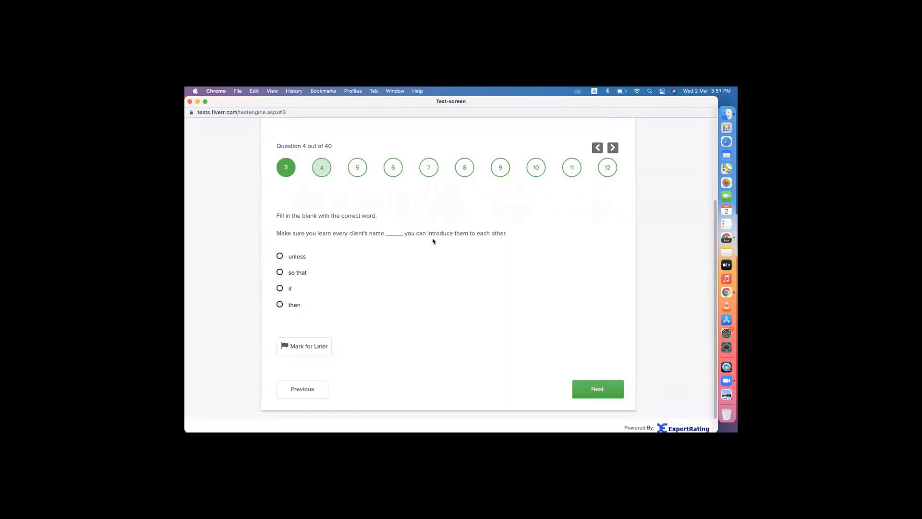
left_click(280, 272)
left_click(601, 391)
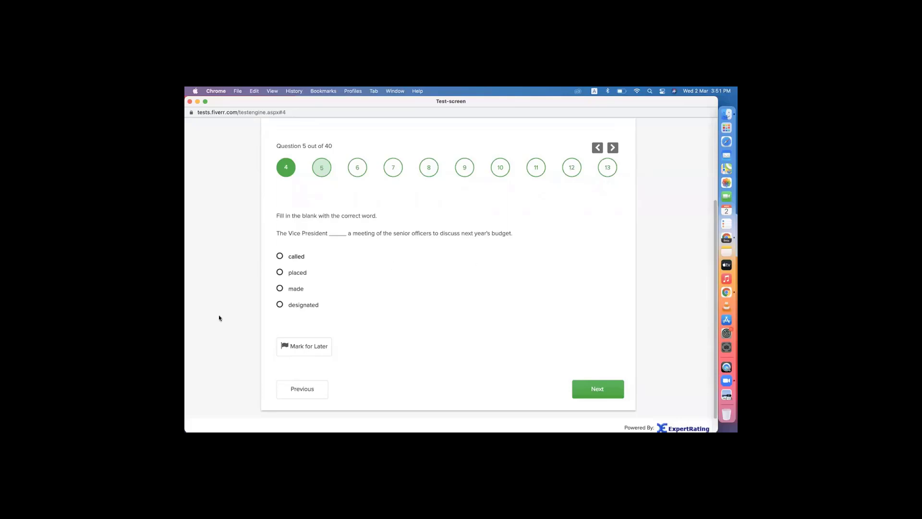
Step: Answer question 5 about the Vice President's meeting with "called" and question 6 about the t-shirt with "oily", submitting each
left_click(280, 256)
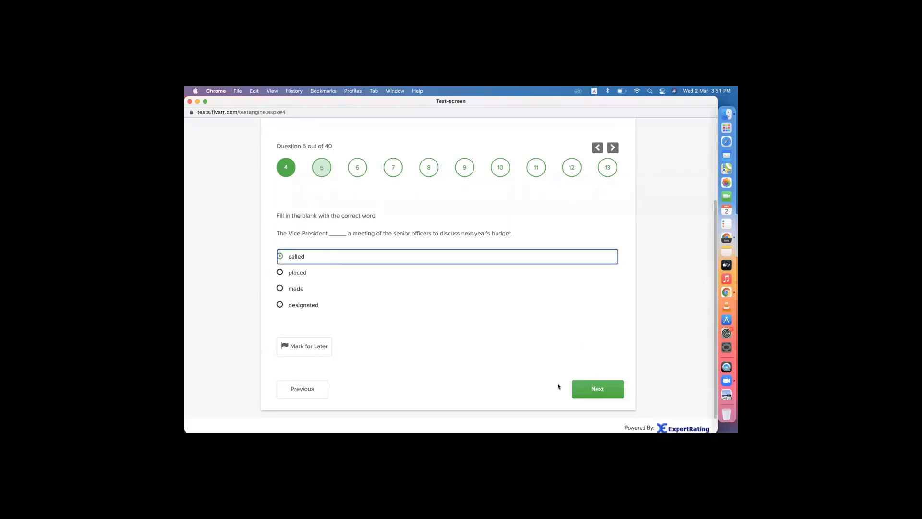
left_click(594, 389)
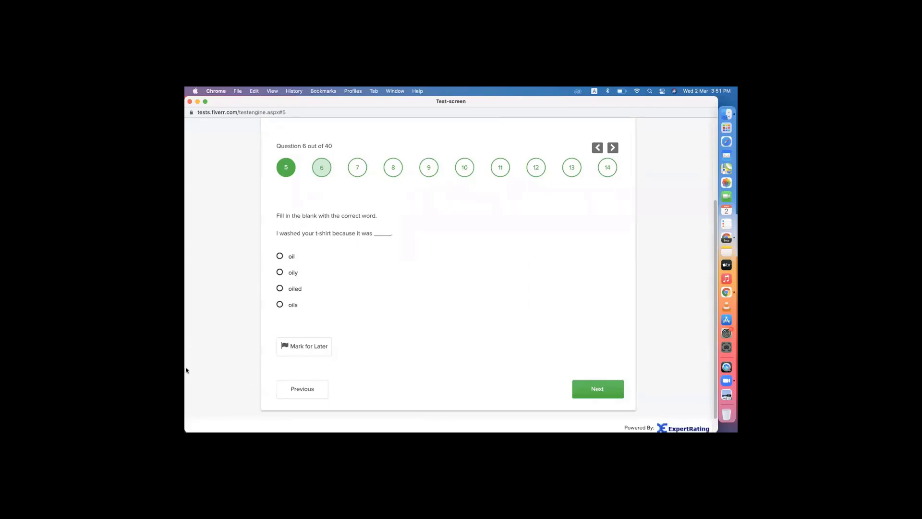
left_click(289, 273)
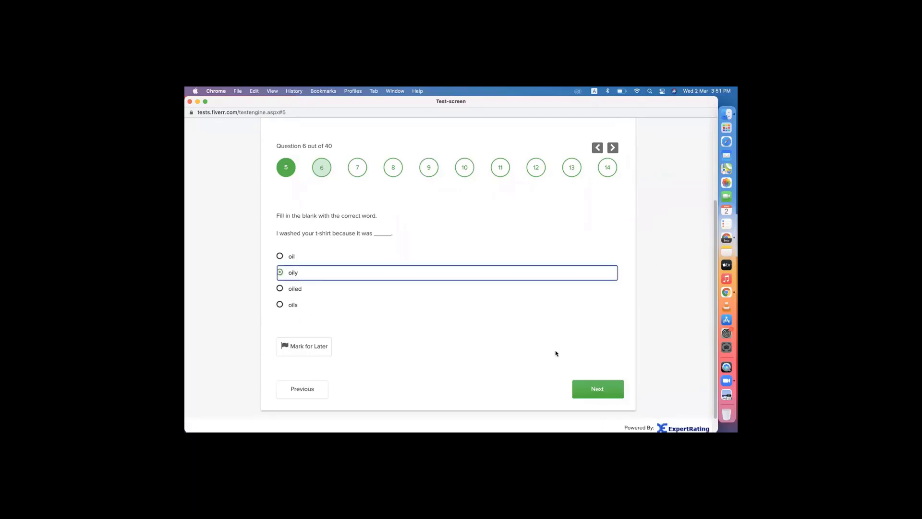
left_click(606, 388)
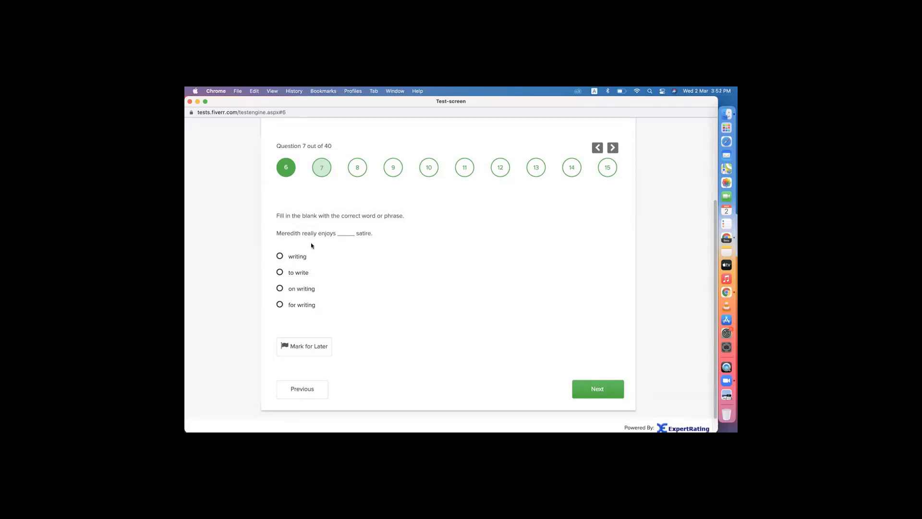
Step: Answer question 7 about enjoying satire with "to write" and question 8 about the agenda with "changes", submitting each
left_click(300, 272)
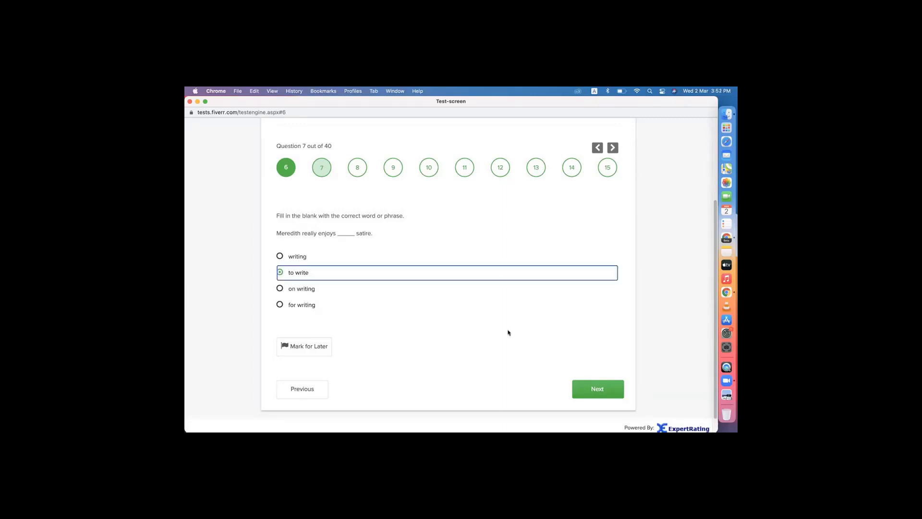
left_click(598, 389)
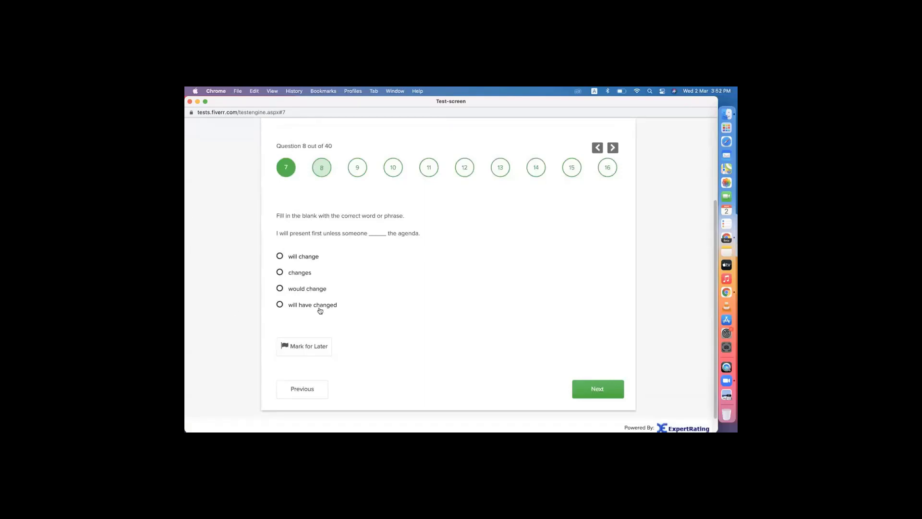
left_click(296, 275)
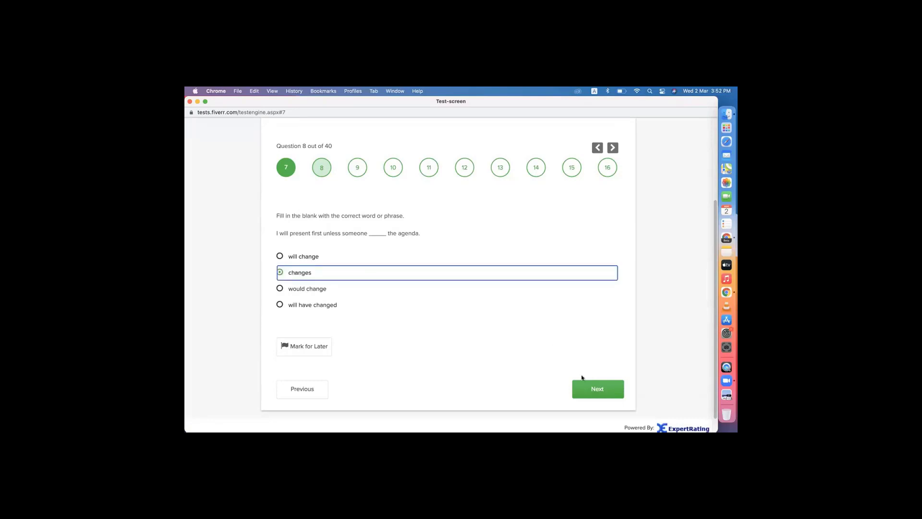
left_click(588, 389)
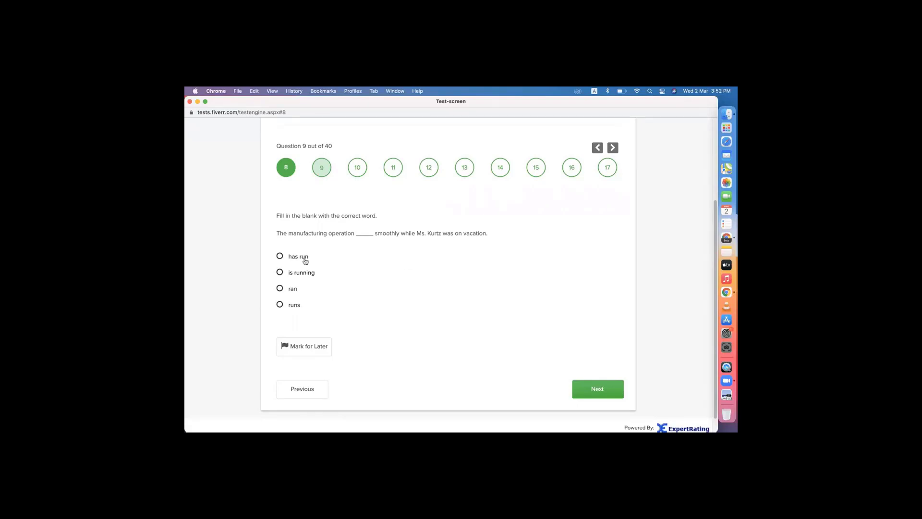
Step: Answer question 9 about the manufacturing operation with "ran" and question 10 about the machine's switch with "What does", submitting each
left_click(280, 289)
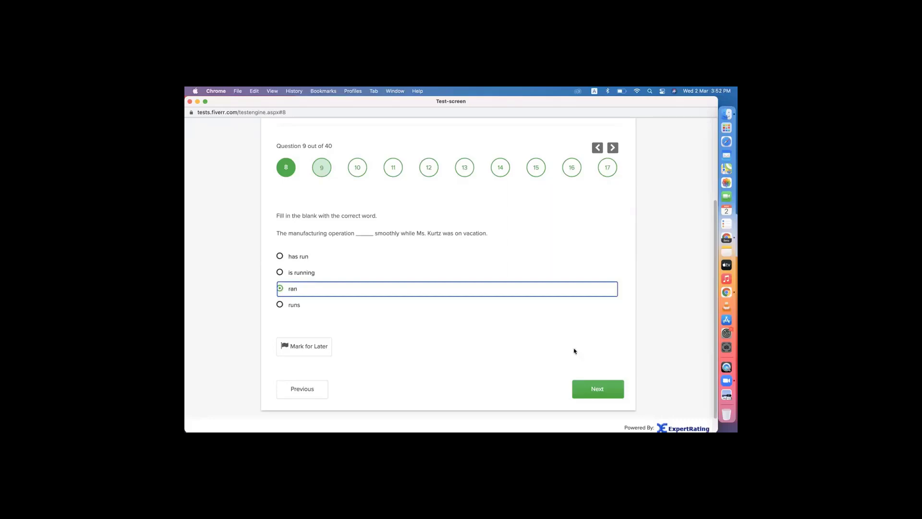
left_click(595, 389)
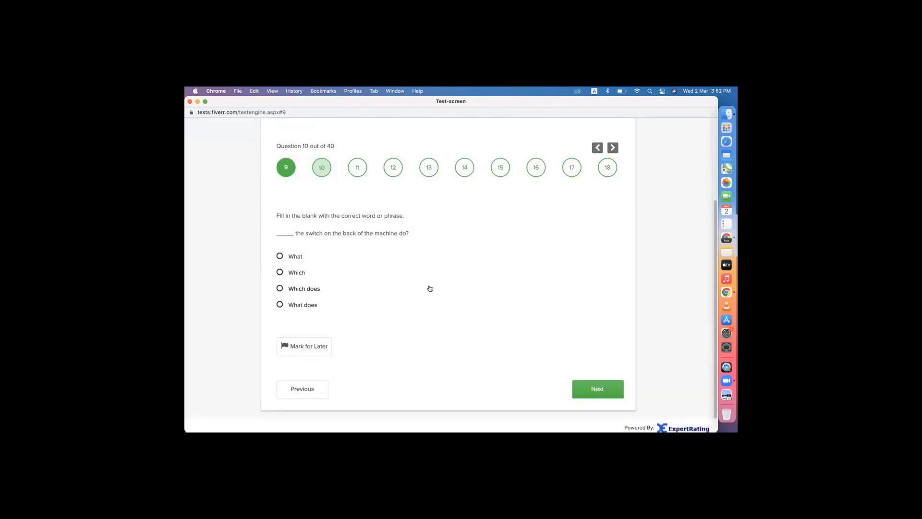
left_click(303, 307)
left_click(595, 388)
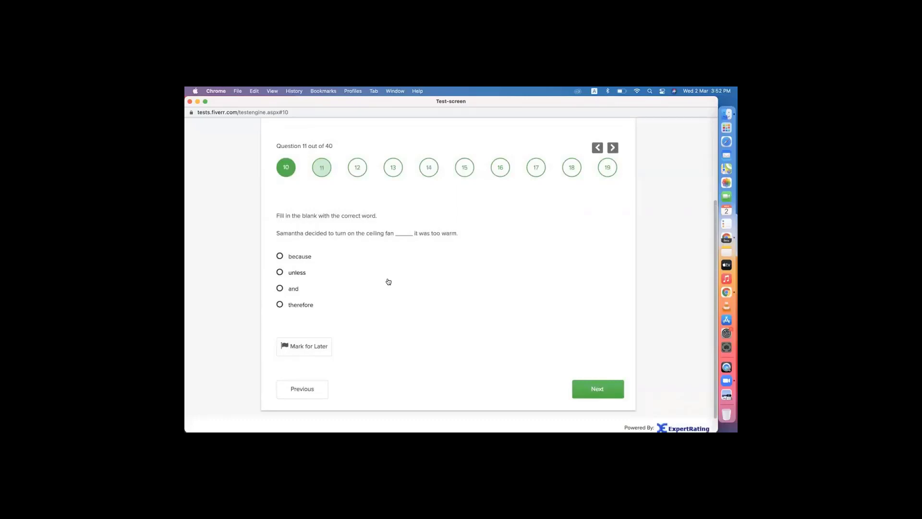
Step: Answer question 11 about the ceiling fan with "because" and question 12 about another job with "to find", submitting each
left_click(280, 256)
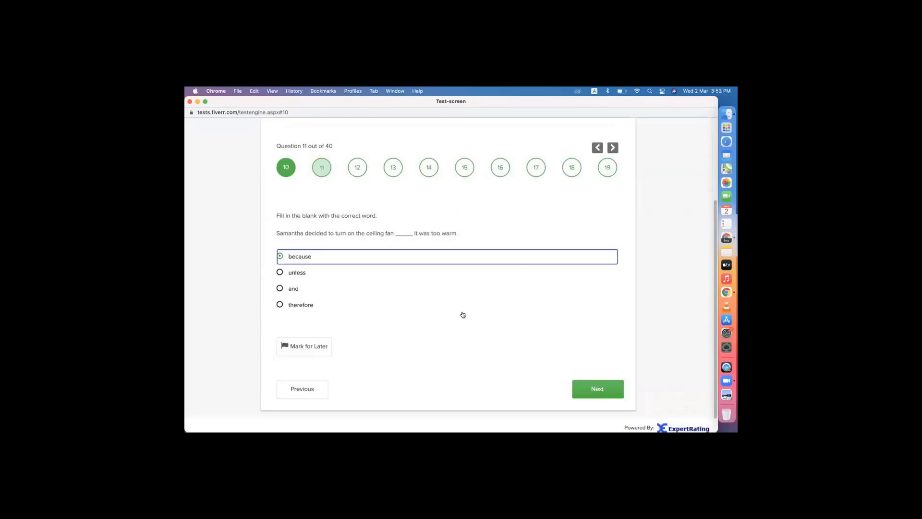
left_click(603, 389)
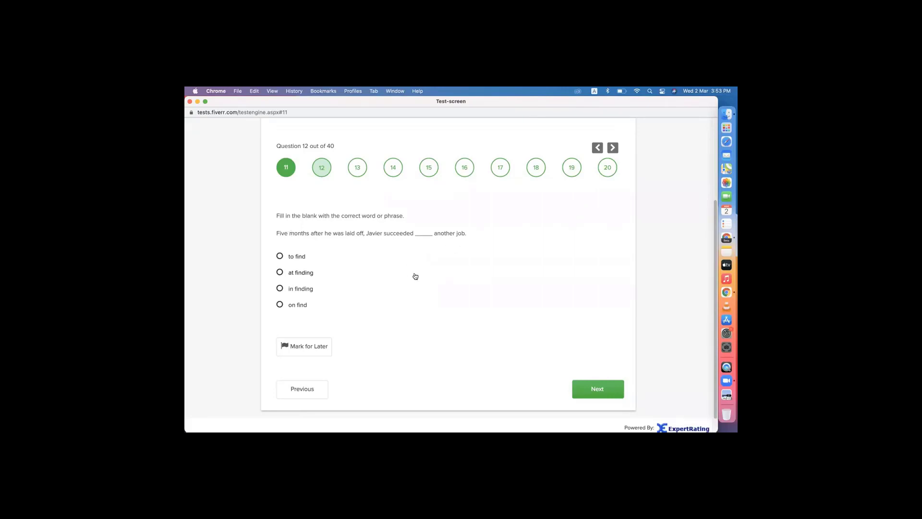
scroll(416, 276, "down", 2)
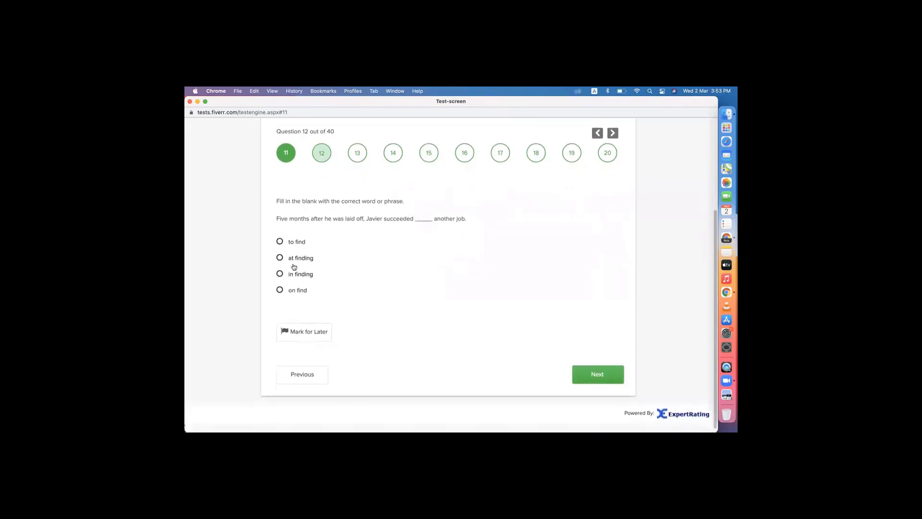
left_click(281, 242)
left_click(588, 376)
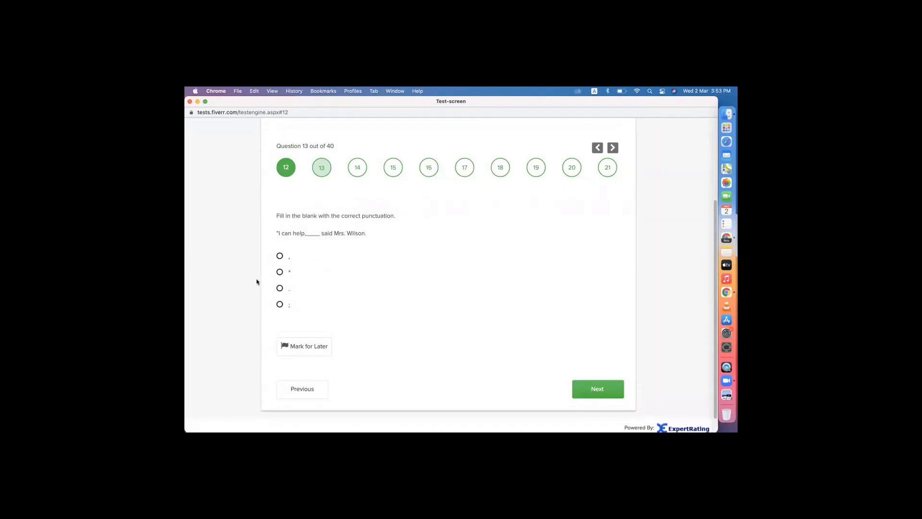
Step: Answer punctuation question 13 with the quotation mark and question 14 about the airport with "did you get", submitting each
left_click(280, 273)
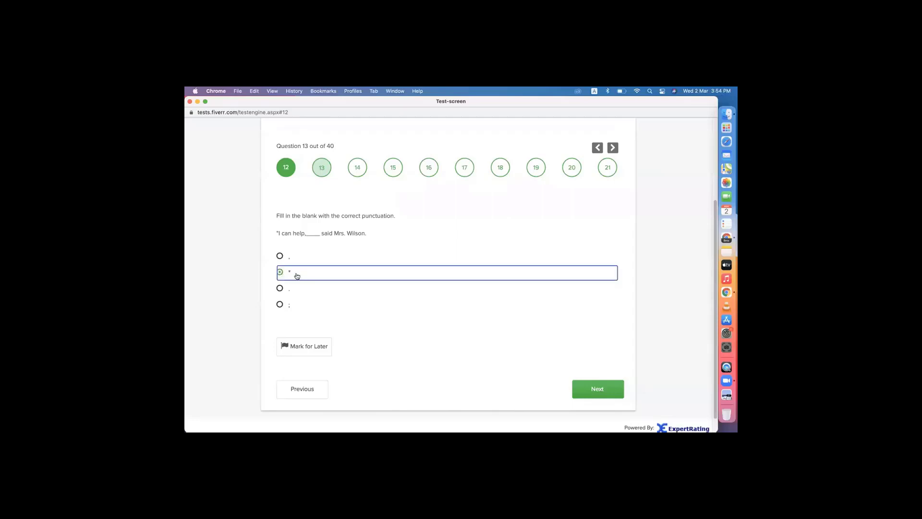
left_click(605, 388)
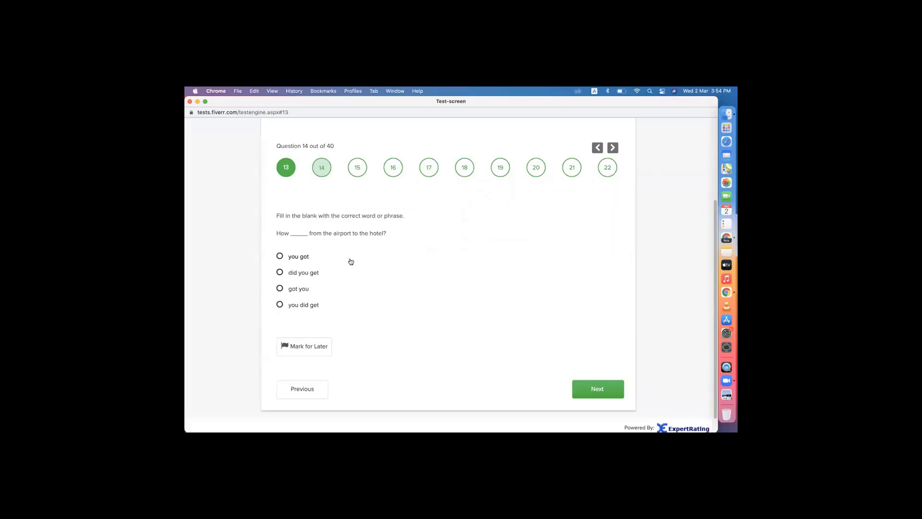
left_click(304, 273)
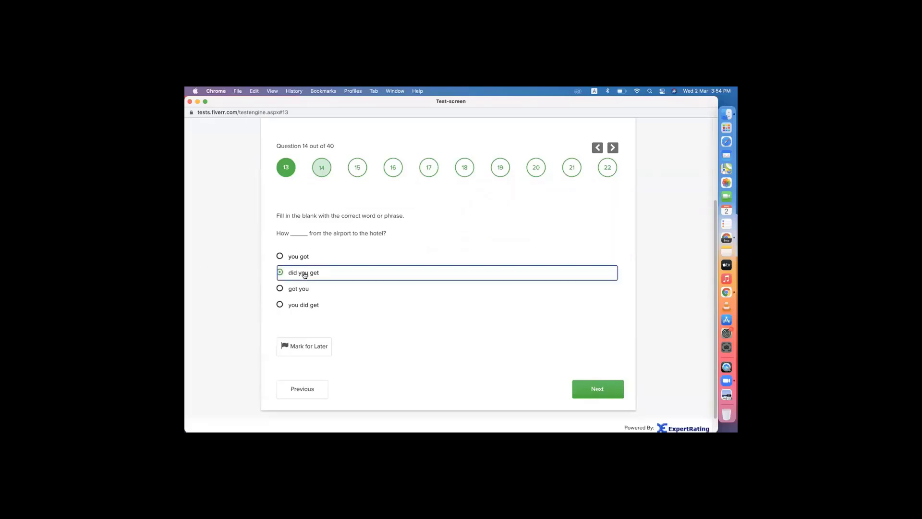
left_click(597, 389)
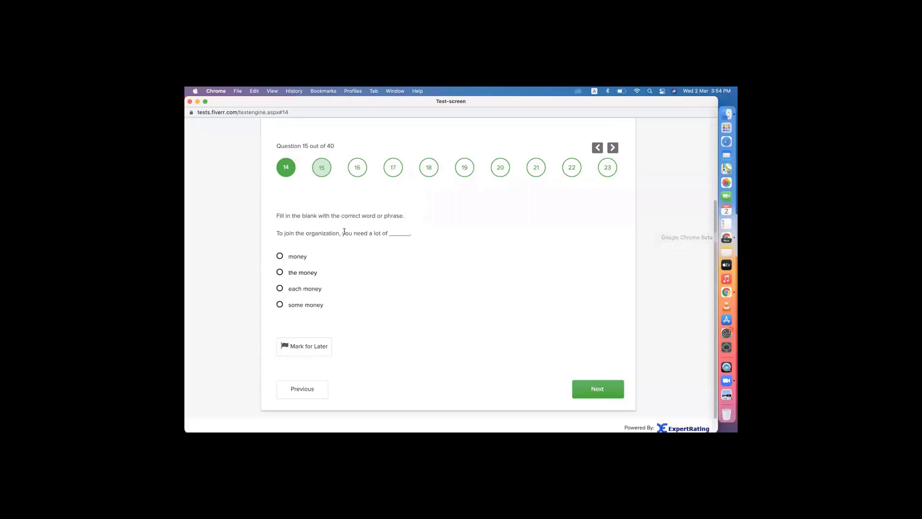
Step: Answer question 15 about joining the organization with "money" and move on to question 16
left_click(298, 257)
left_click(606, 390)
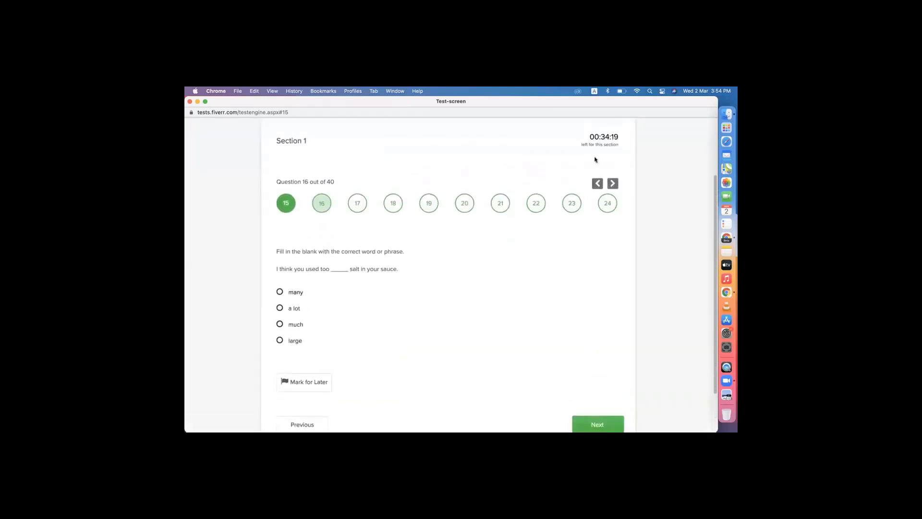
scroll(518, 242, "down", 1)
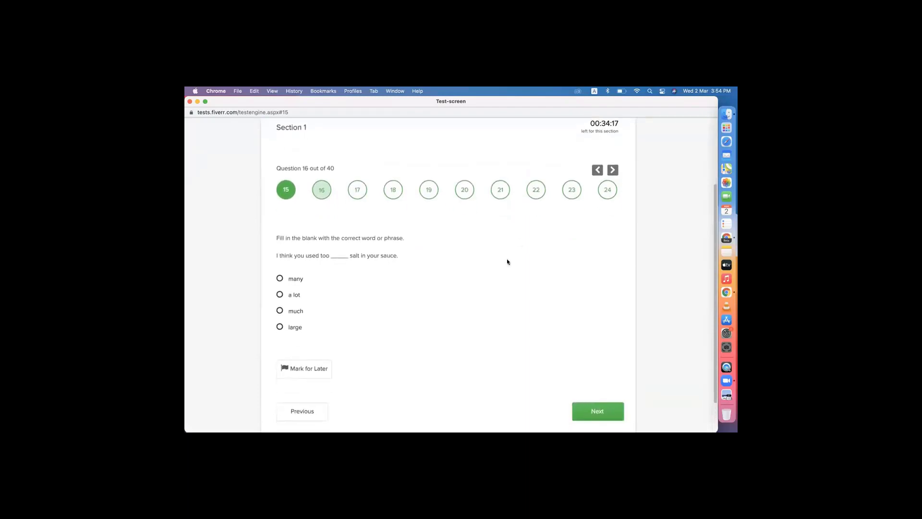
Step: Answer question 16 about salt in the sauce with "much" and question 17 about the lottery with "had won", submitting each
scroll(507, 262, "down", 1)
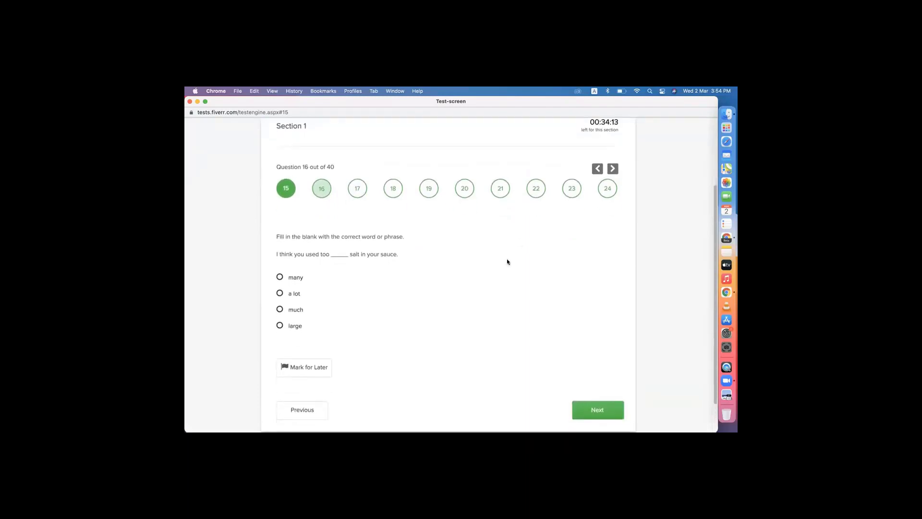
left_click(294, 311)
scroll(490, 323, "down", 2)
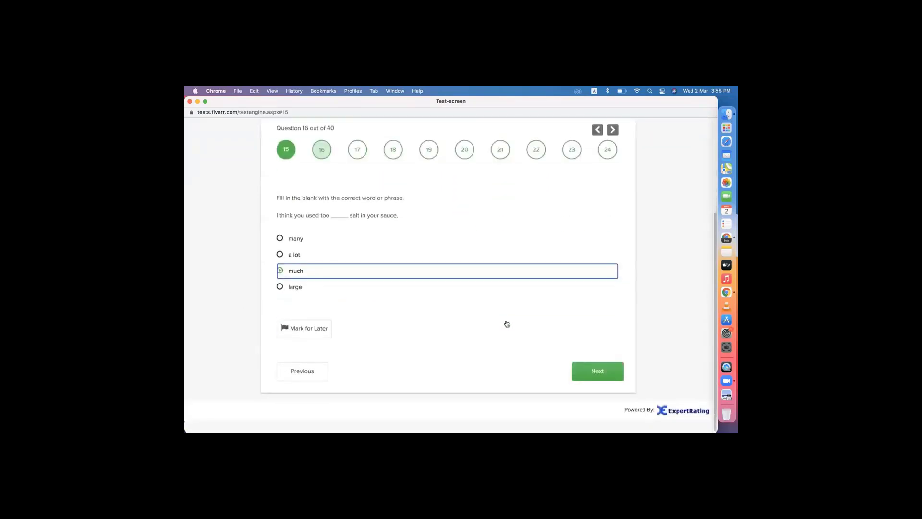
left_click(587, 371)
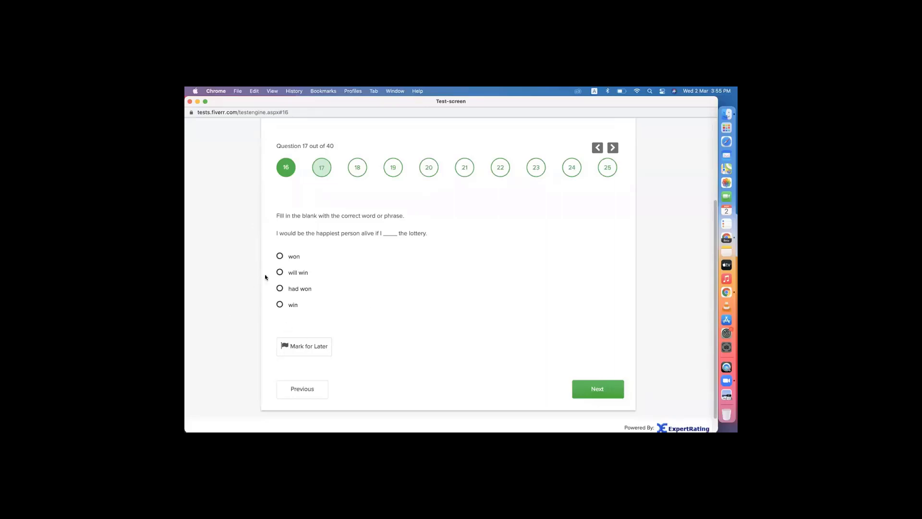
left_click(294, 290)
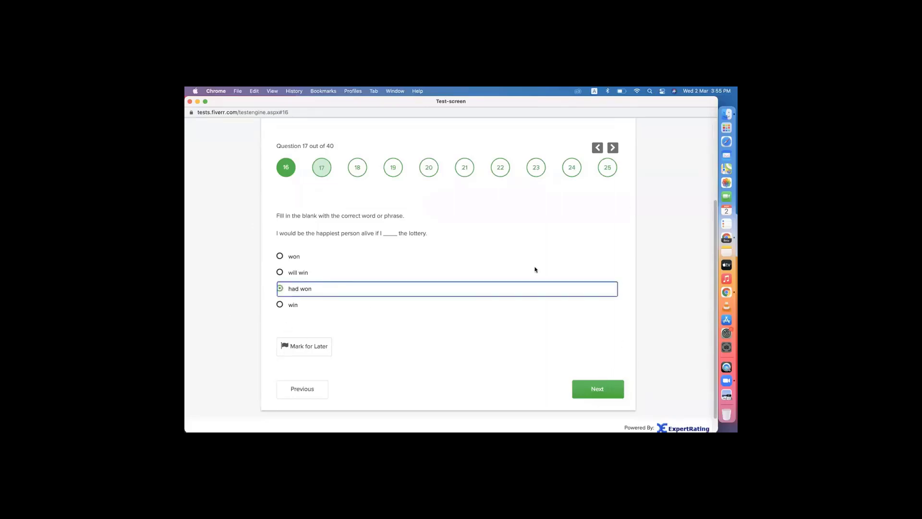
left_click(605, 389)
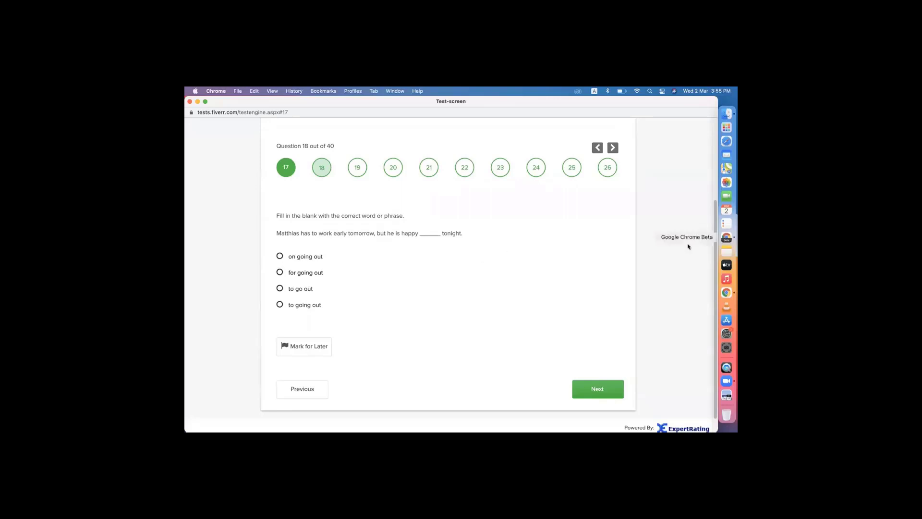
Step: Answer question 18 about tonight's plans with "to go out" and question 19 about repairing the tire with "as", submitting each
left_click(289, 290)
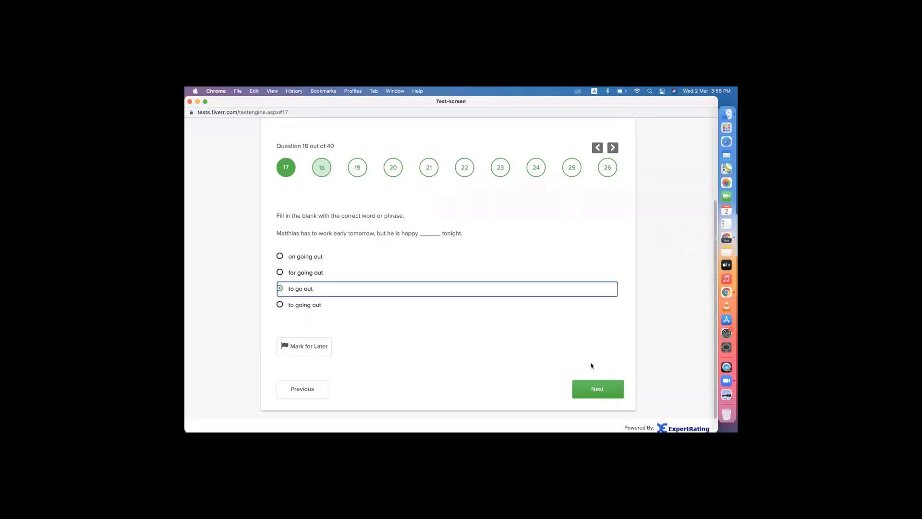
left_click(599, 389)
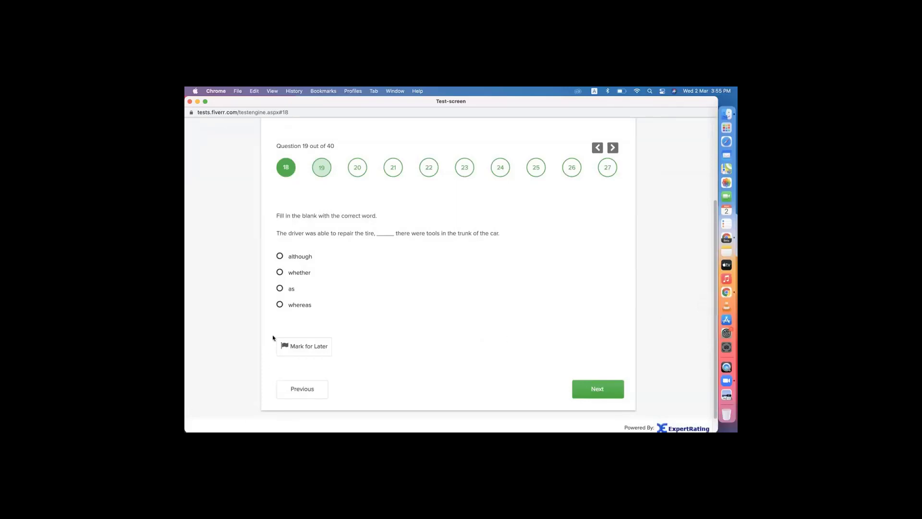
left_click(281, 291)
left_click(595, 390)
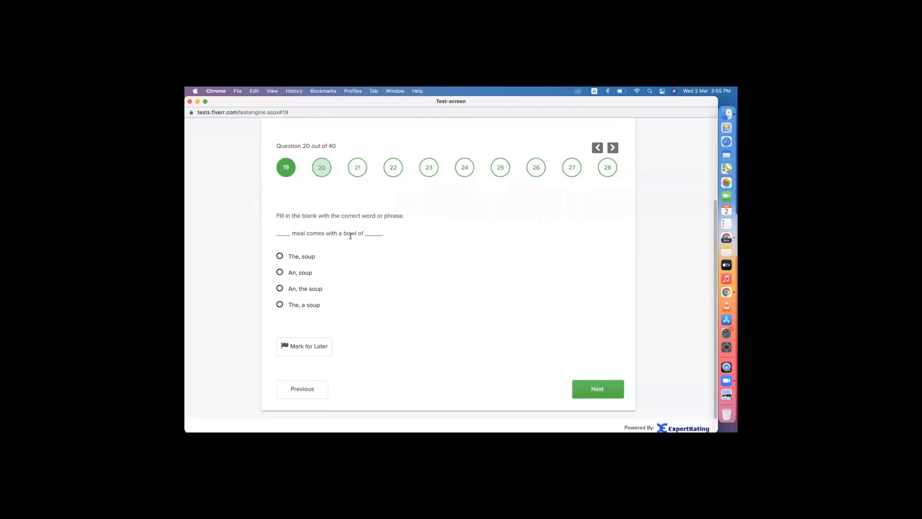
Step: Answer question 20 about the meal with "The, soup" and question 21 about the play with "memorable", submitting each
left_click(306, 256)
left_click(605, 390)
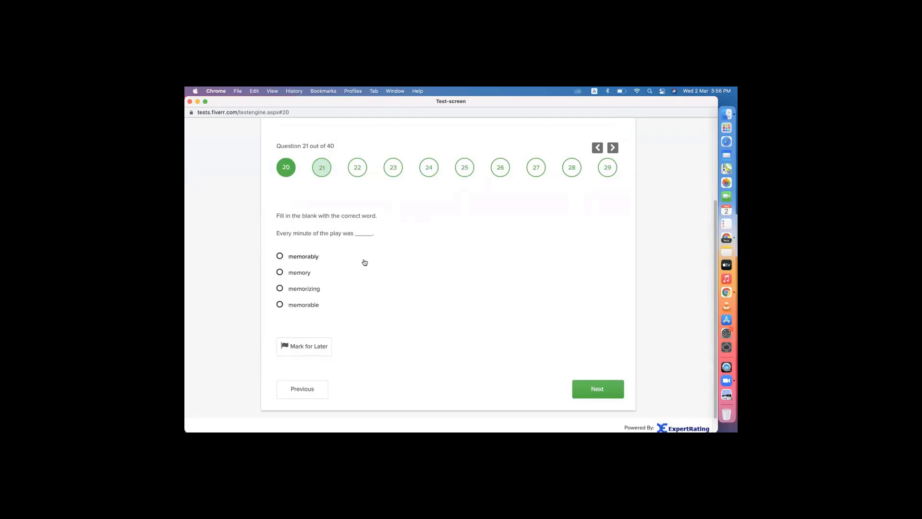
left_click(315, 304)
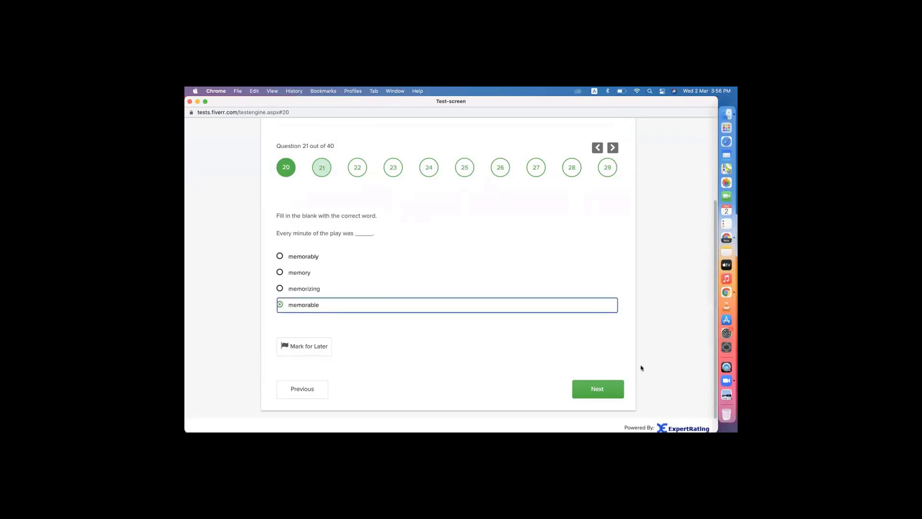
left_click(600, 387)
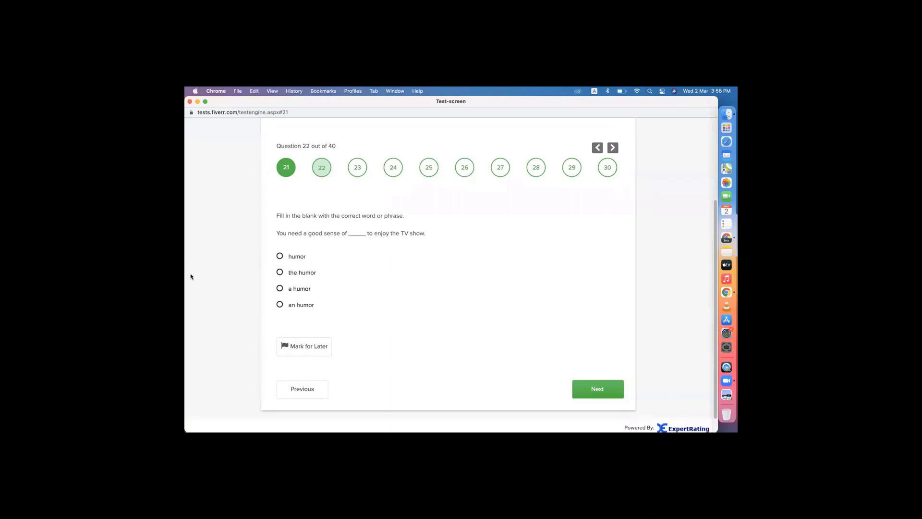
Step: Answer question 22 about enjoying the TV show with "humor" and question 23 about the promotion with "you work", submitting each
left_click(280, 256)
left_click(604, 386)
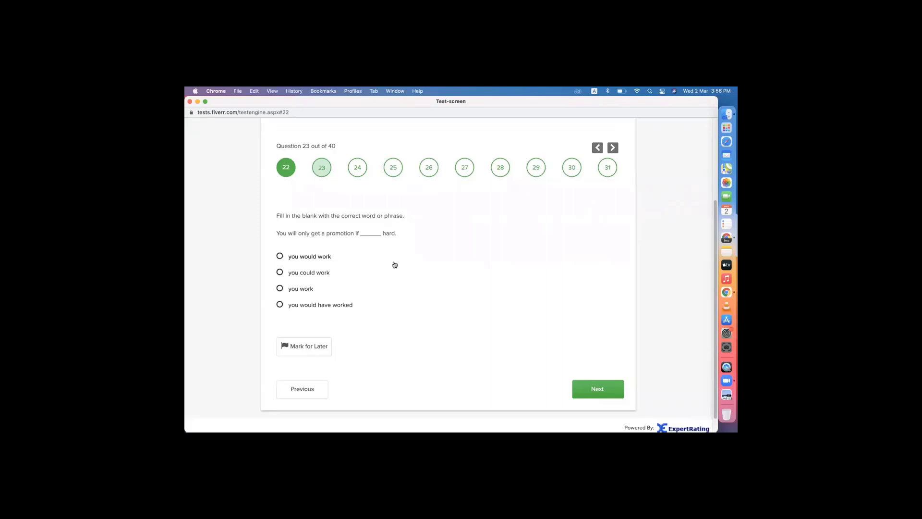
left_click(288, 290)
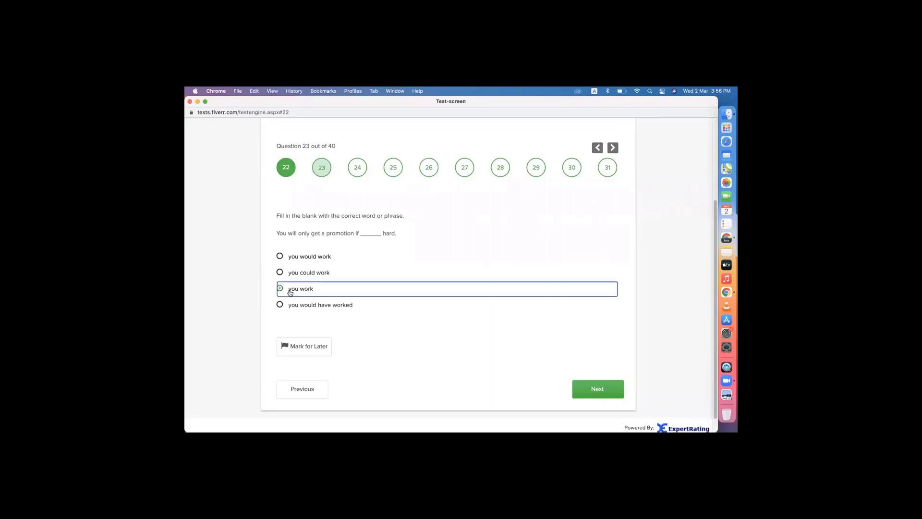
left_click(594, 389)
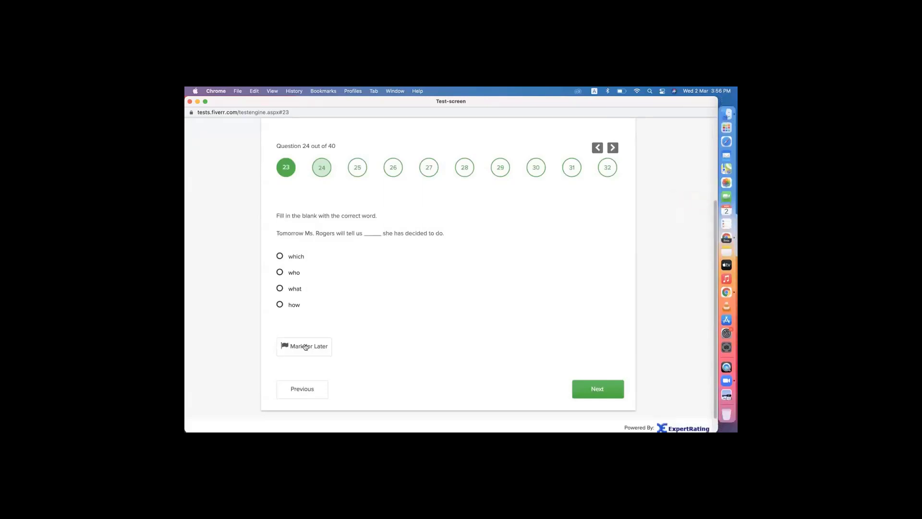
Step: Answer question 24 about tomorrow's decision with "what" and question 25 about running before the rain with "into", submitting each
left_click(294, 290)
left_click(597, 389)
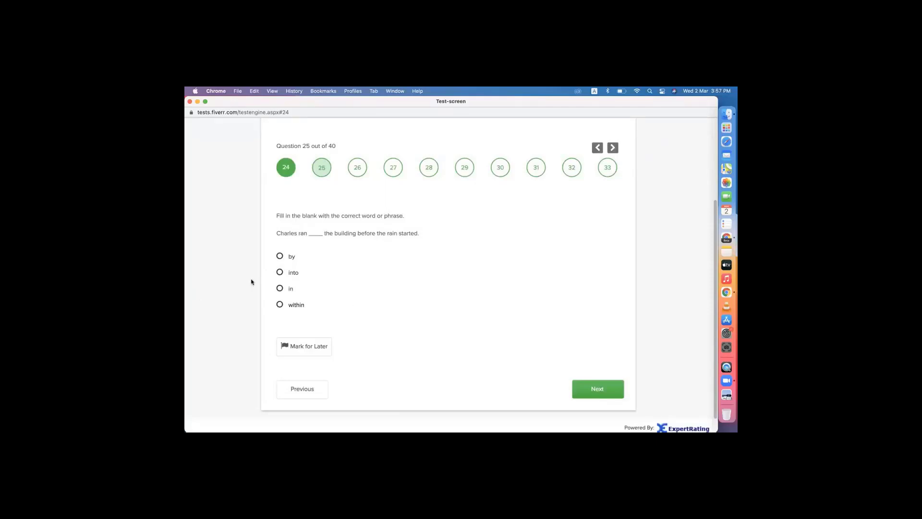
left_click(292, 272)
left_click(598, 388)
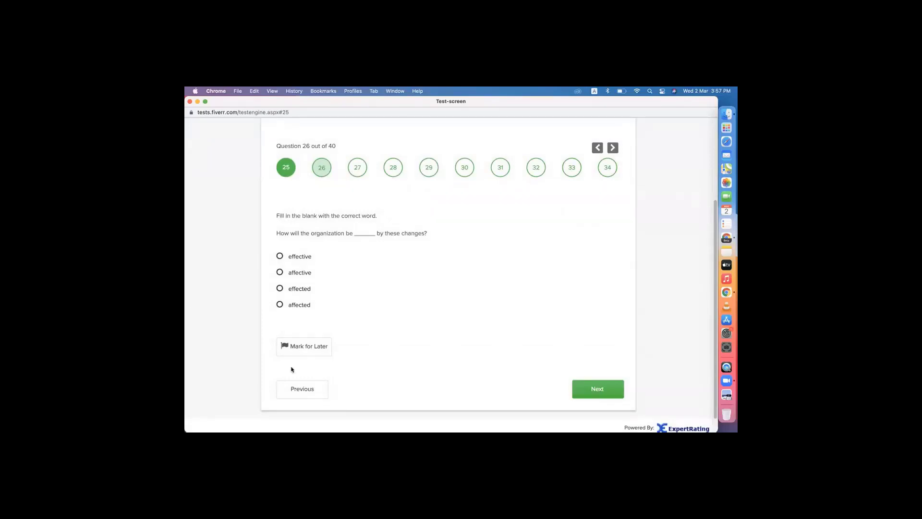
Step: Answer question 26 about the organization's changes with "affected" and question 27 about the copier part with "would have received", submitting each
left_click(294, 309)
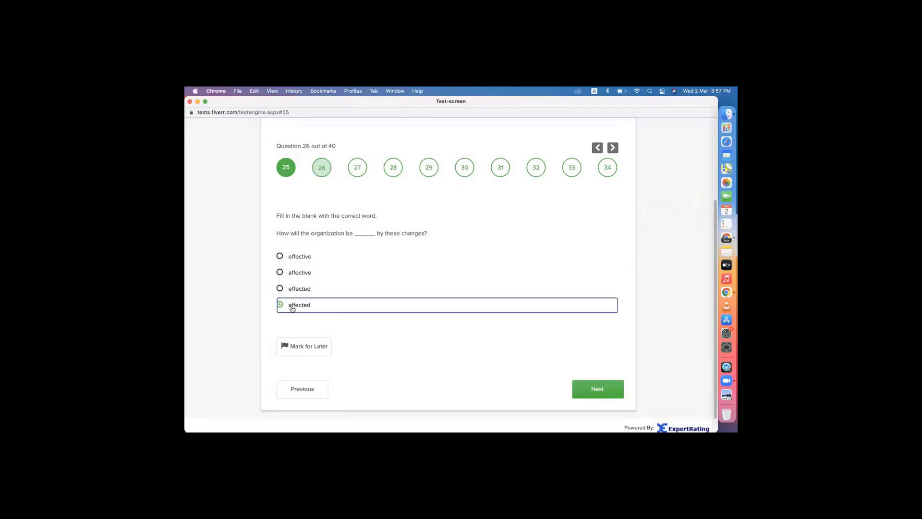
left_click(603, 388)
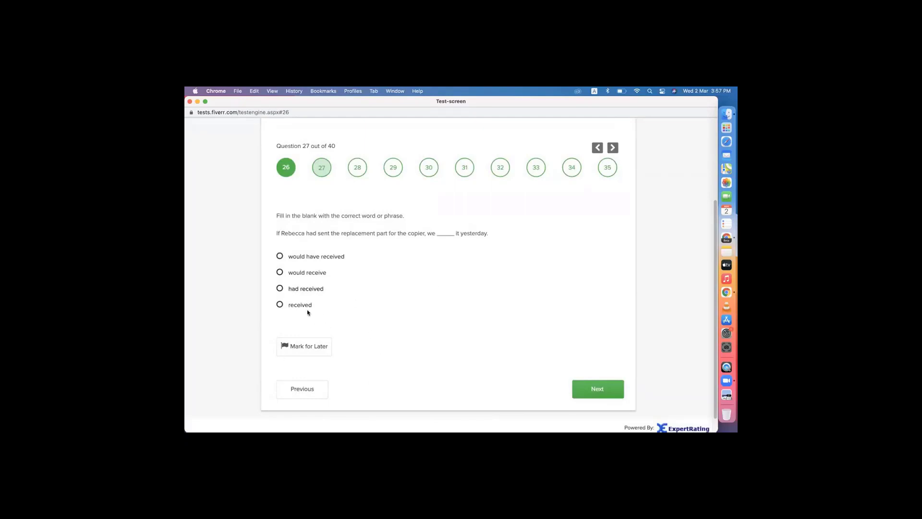
left_click(296, 259)
left_click(608, 388)
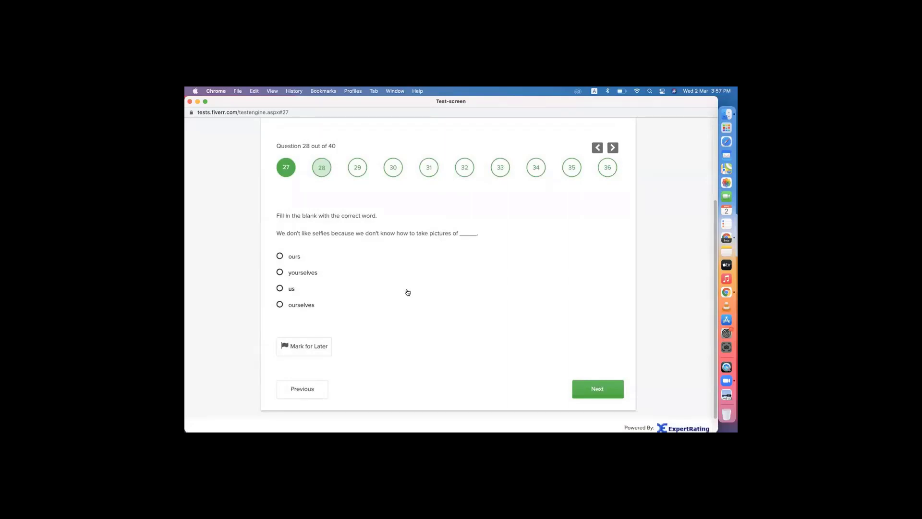
Step: Answer question 28 about selfies with "ourselves" and question 29 about discussing progress at 5 p.m. with "meeting", submitting each
left_click(301, 307)
left_click(604, 395)
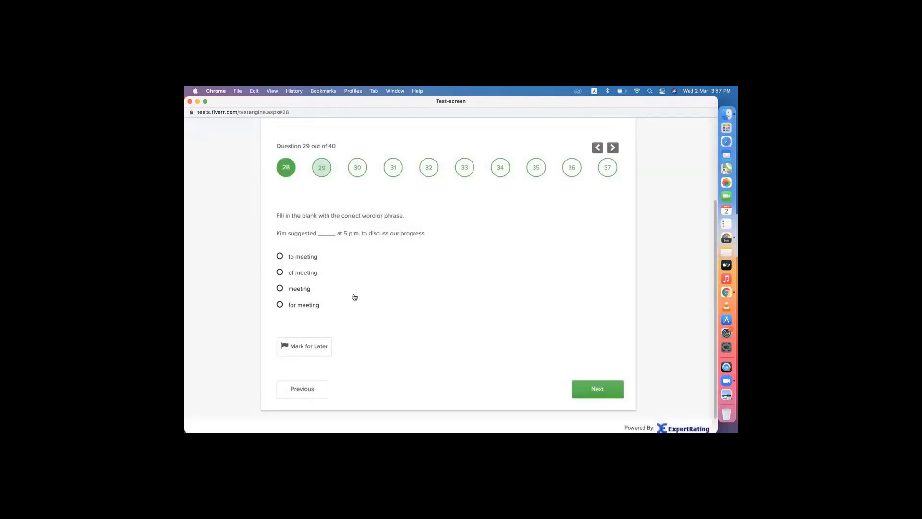
left_click(298, 290)
left_click(596, 389)
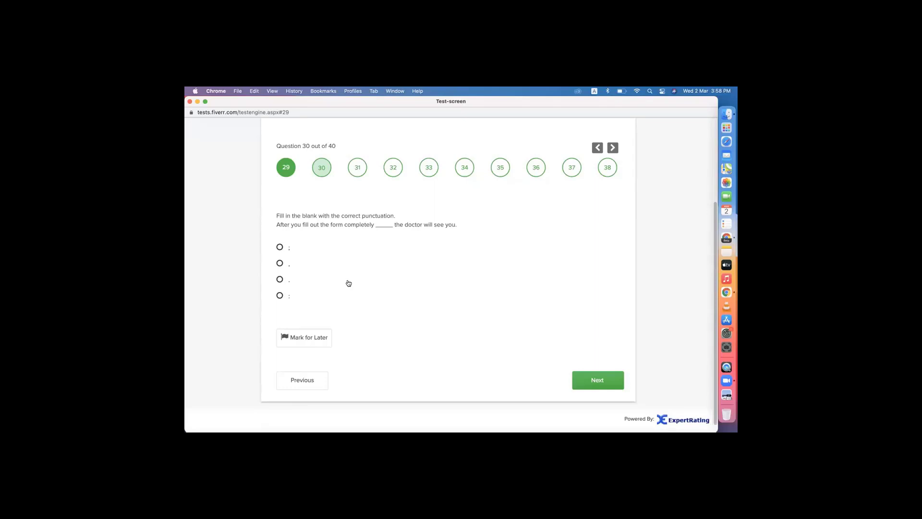
Step: Answer punctuation question 30 with the comma and question 31 about the generator with "because", submitting each
left_click(280, 263)
left_click(599, 386)
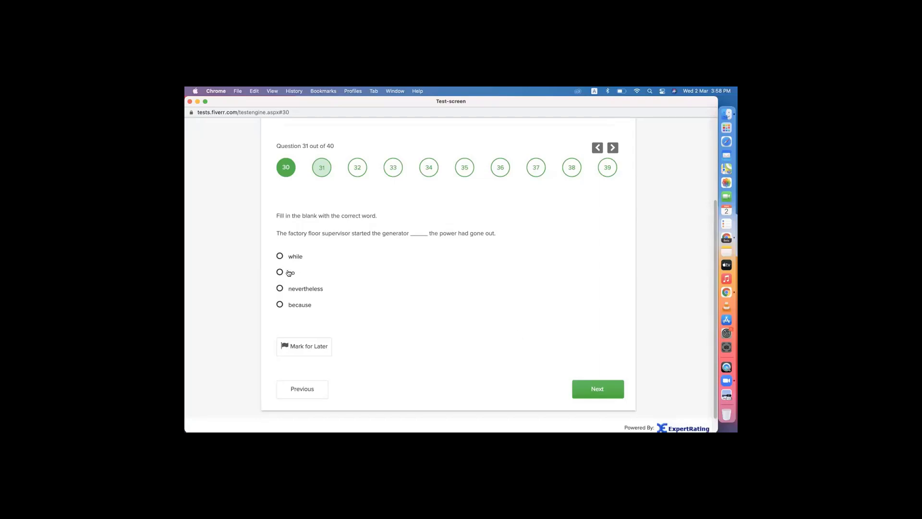
left_click(291, 308)
left_click(608, 388)
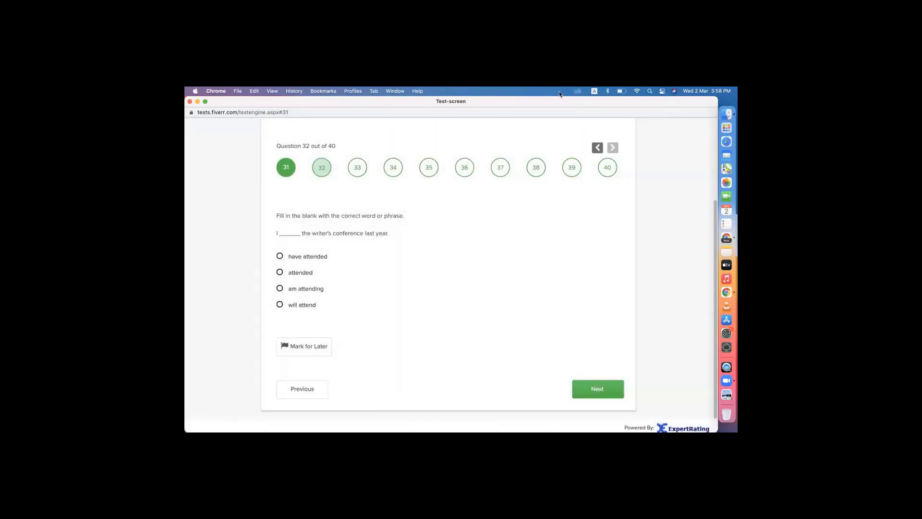
Step: Answer question 32 about the writer's conference with "attended" and question 33 about the heist with "on being", submitting each
left_click(561, 91)
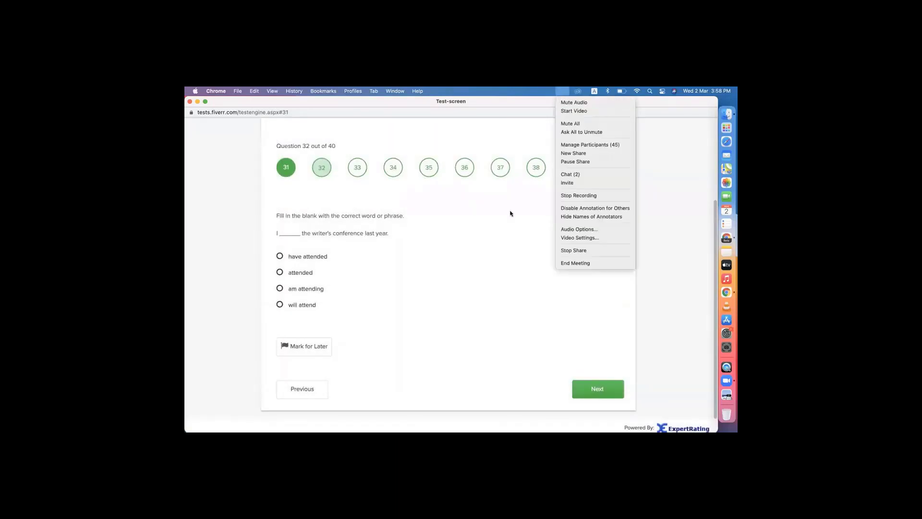
left_click(503, 236)
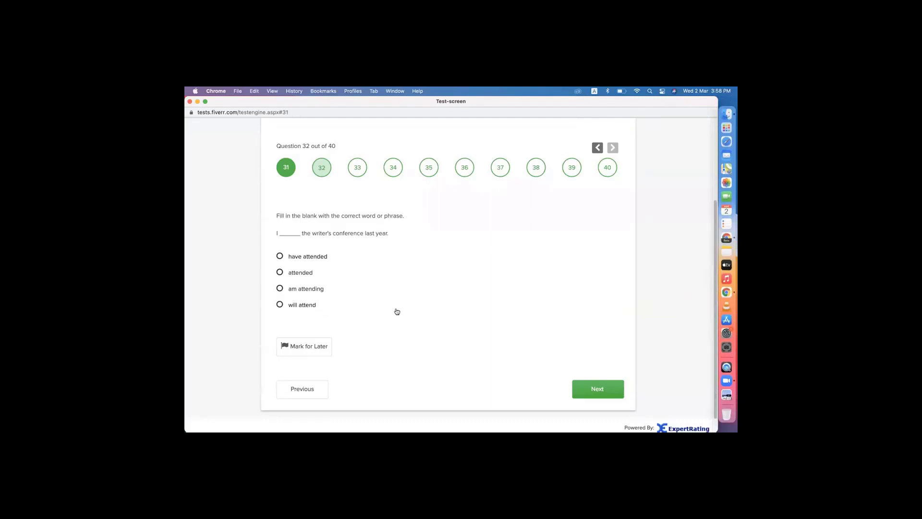
left_click(289, 278)
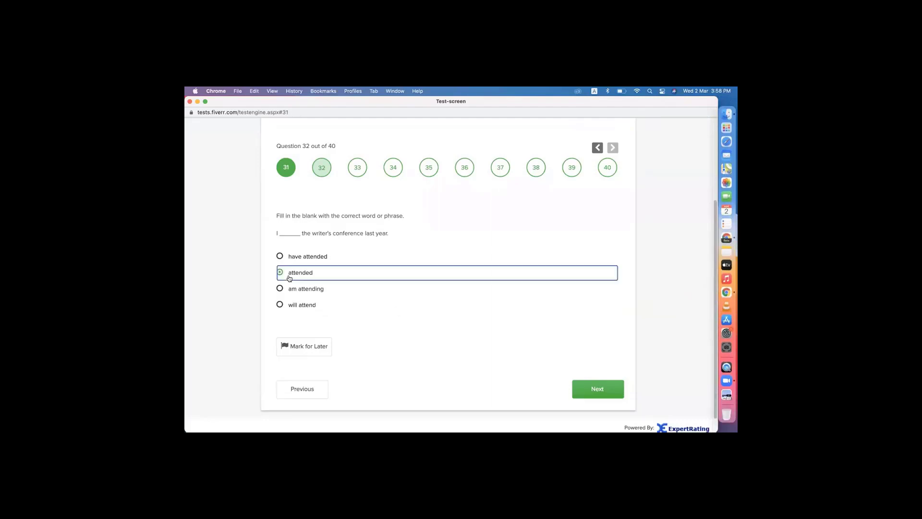
left_click(598, 388)
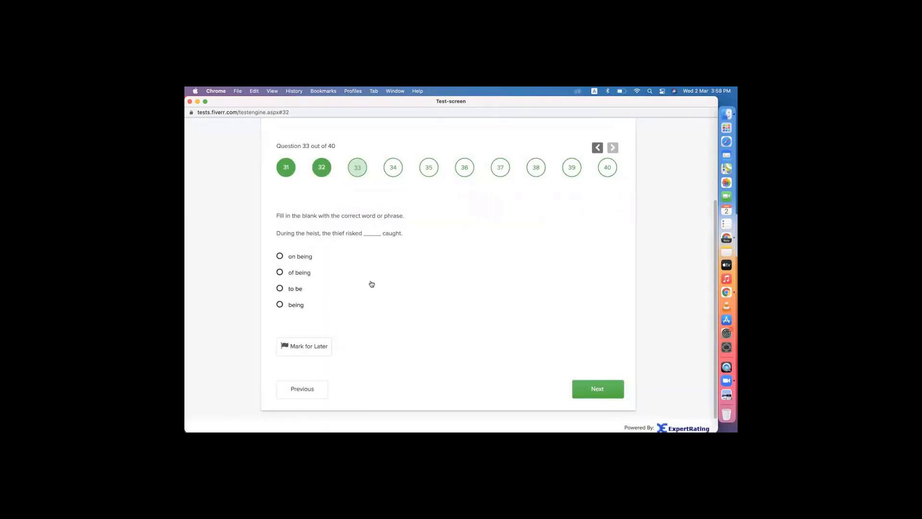
left_click(283, 261)
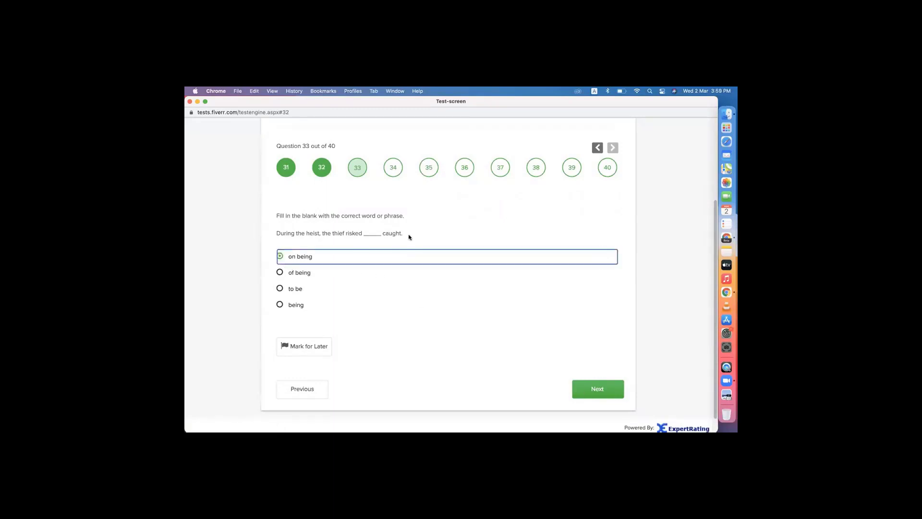
left_click(594, 390)
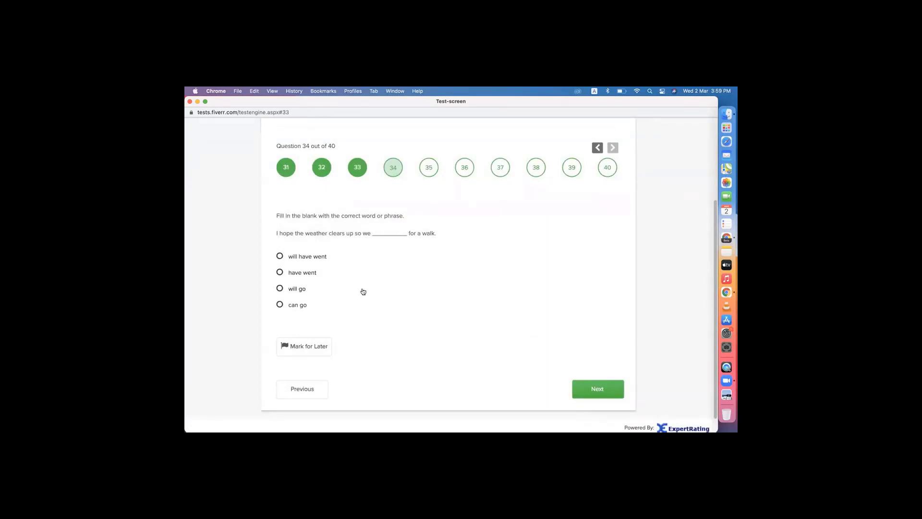
Step: Answer question 34 about the weather with "can go" and question 35 about the security deposit with "didn't yet receive", submitting each
left_click(297, 306)
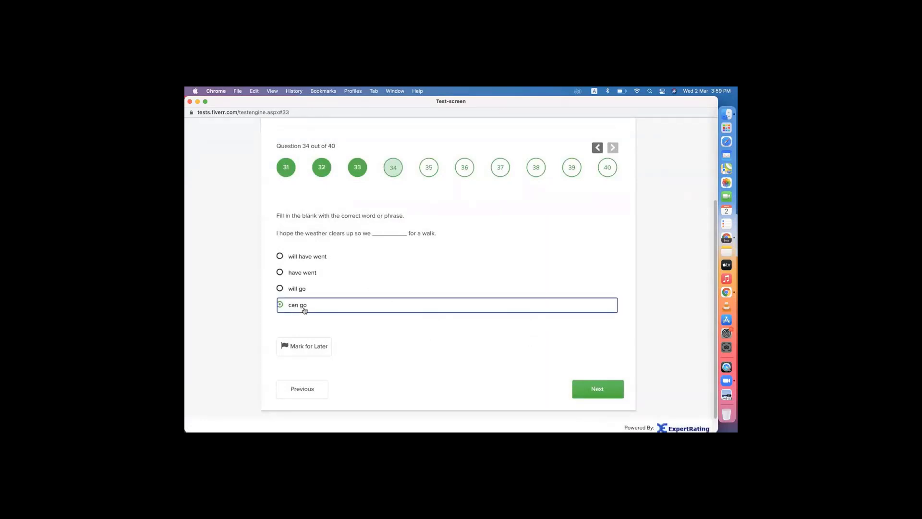
left_click(598, 389)
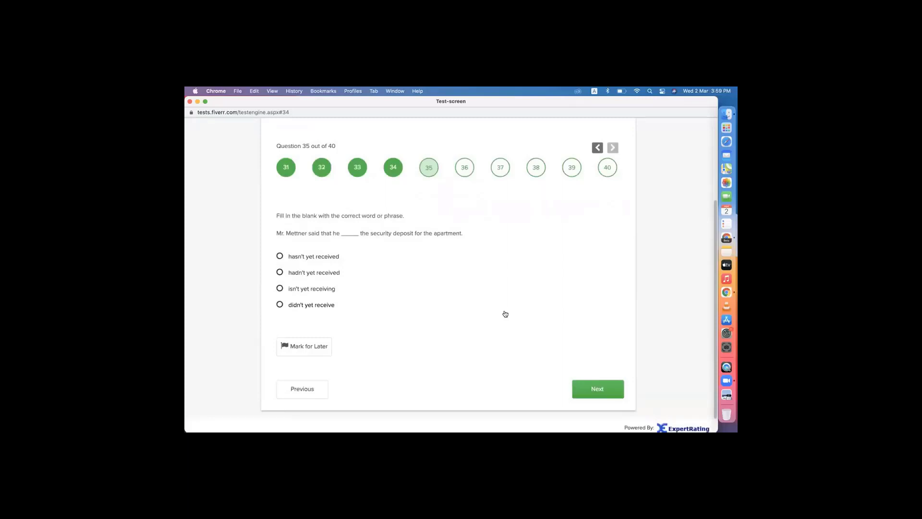
left_click(291, 307)
left_click(621, 388)
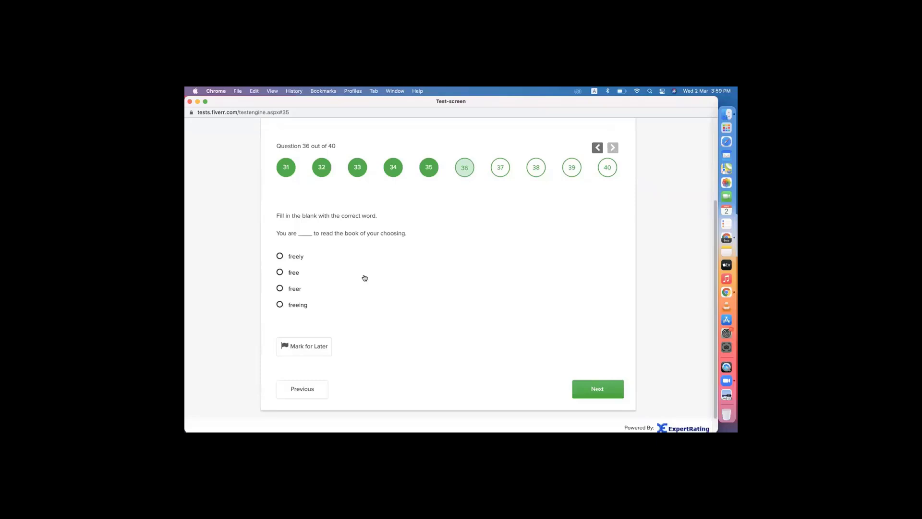
Step: Answer question 36 about choosing a book with "free" and question 37 about the potluck dinner with "We", submitting each
left_click(290, 274)
left_click(597, 389)
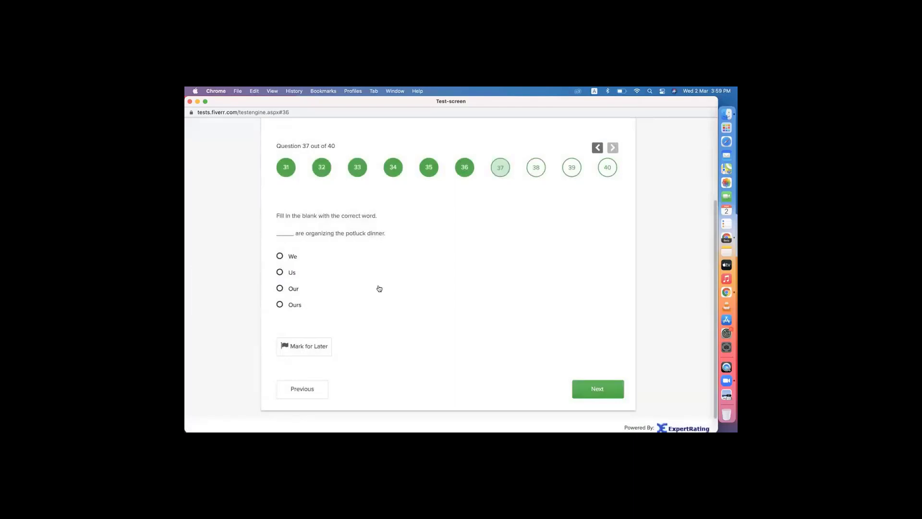
left_click(279, 256)
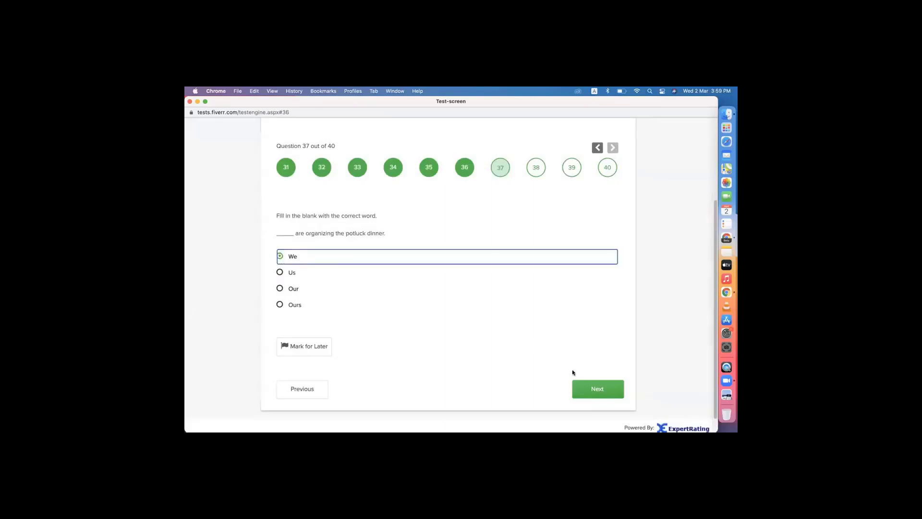
left_click(597, 390)
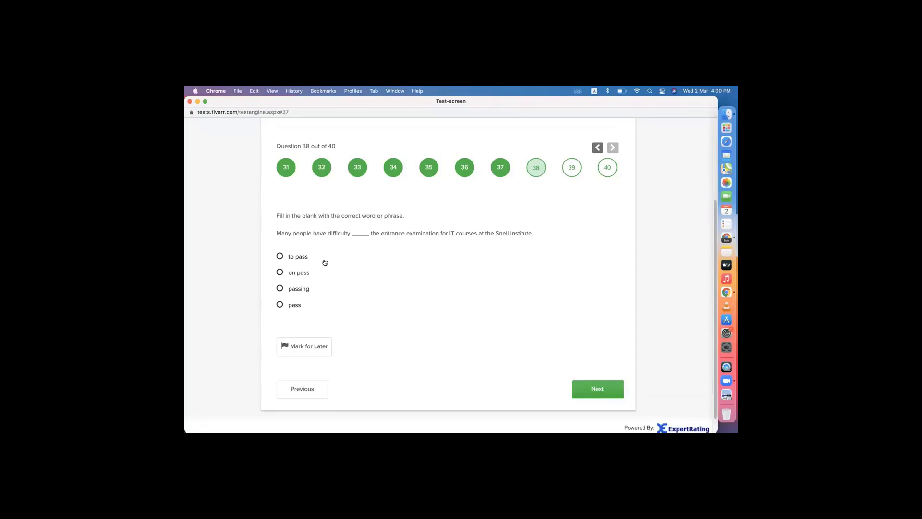
Step: Answer question 38 about the entrance examination with "passing" and submit it, and choose "at" for question 39 about shouting
left_click(294, 290)
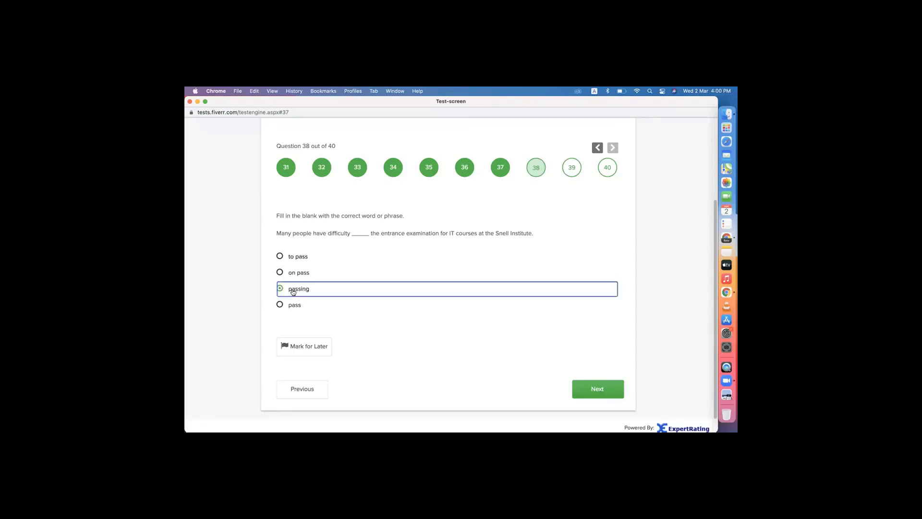
left_click(589, 389)
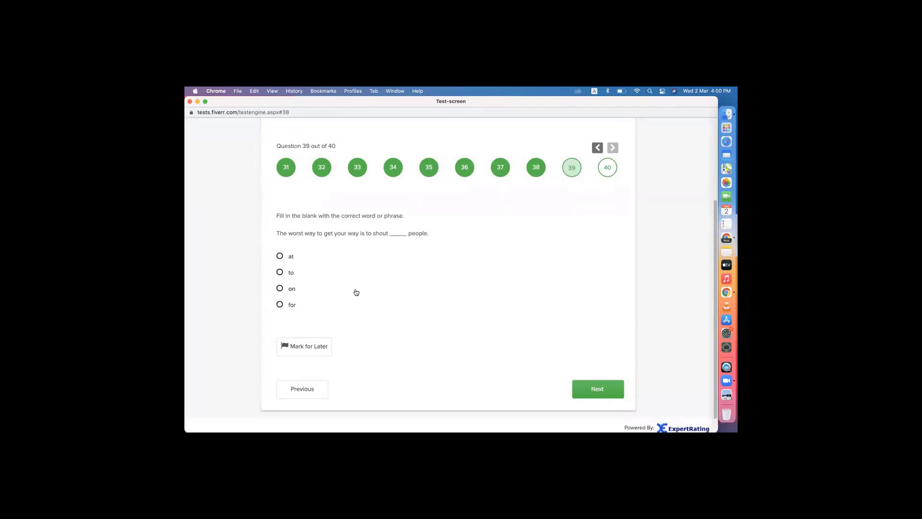
left_click(280, 256)
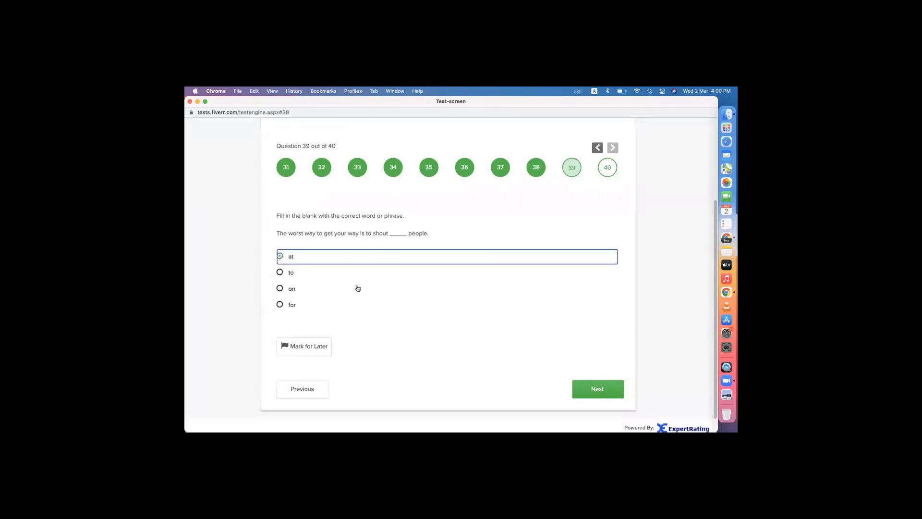
Step: Go back to question 38, change its answer to "to pass", and submit questions 38 and 39
scroll(467, 331, "down", 1)
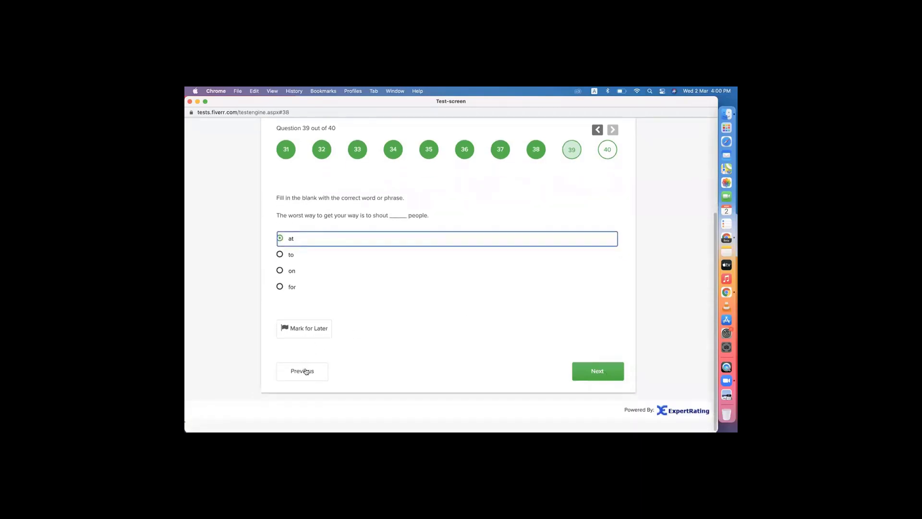
scroll(318, 327, "up", 1)
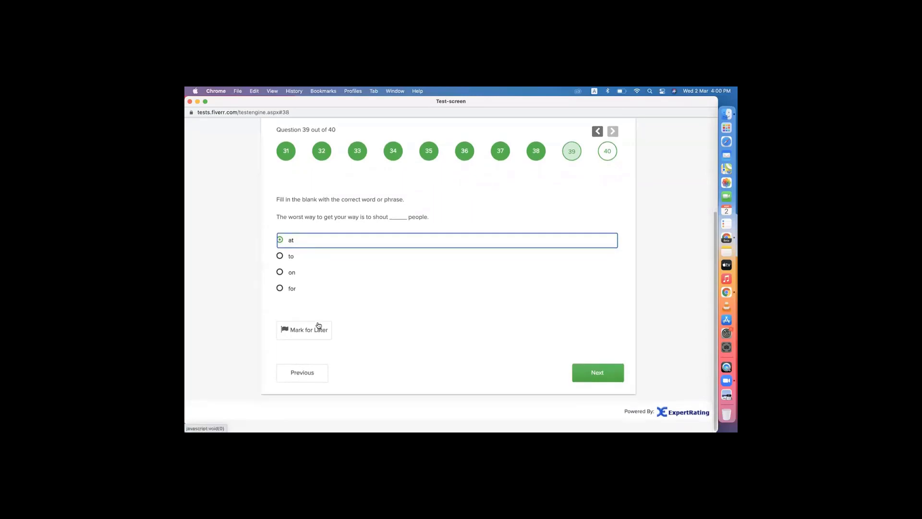
scroll(317, 326, "up", 1)
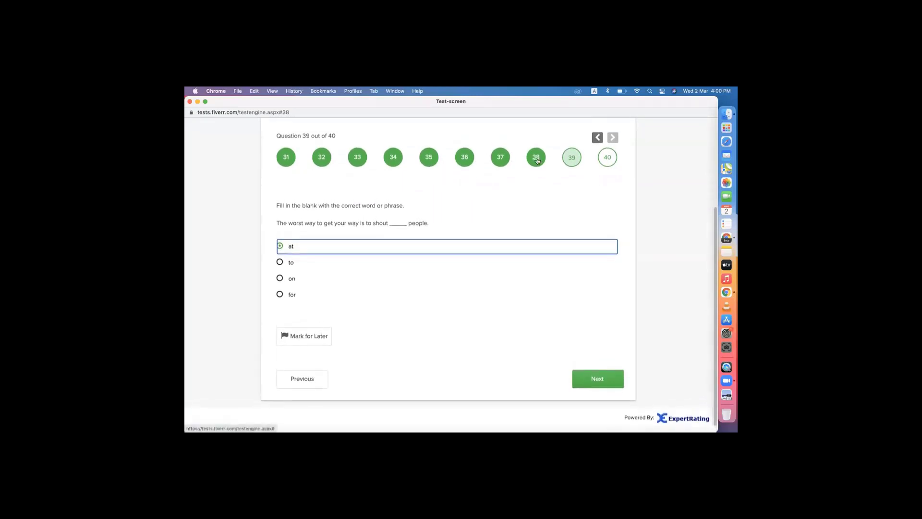
left_click(537, 160)
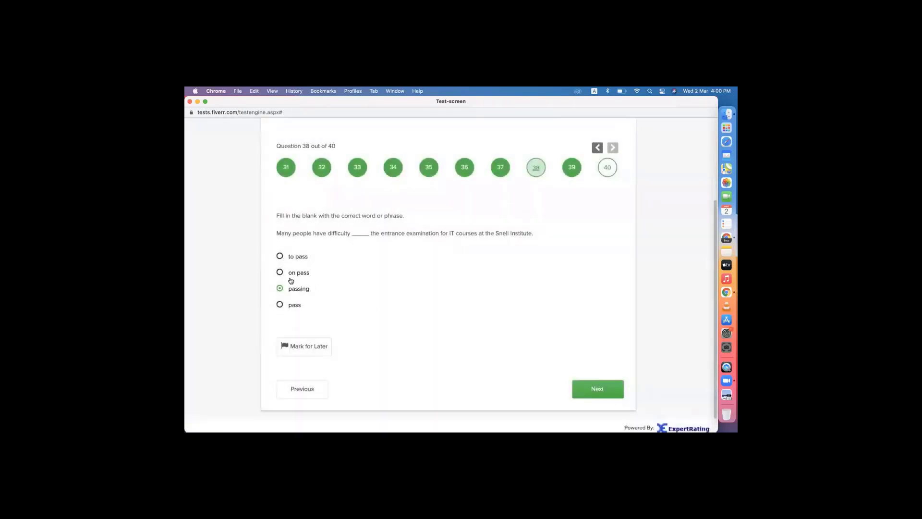
left_click(281, 257)
left_click(577, 389)
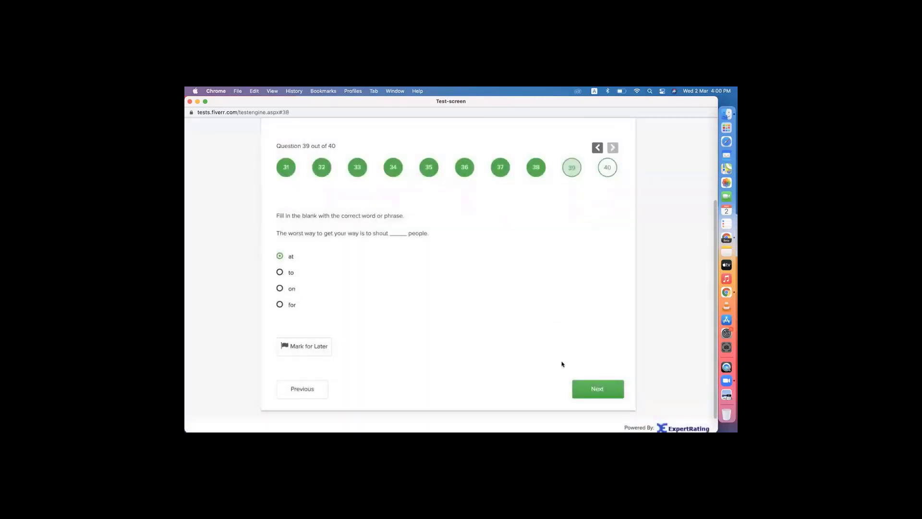
left_click(581, 391)
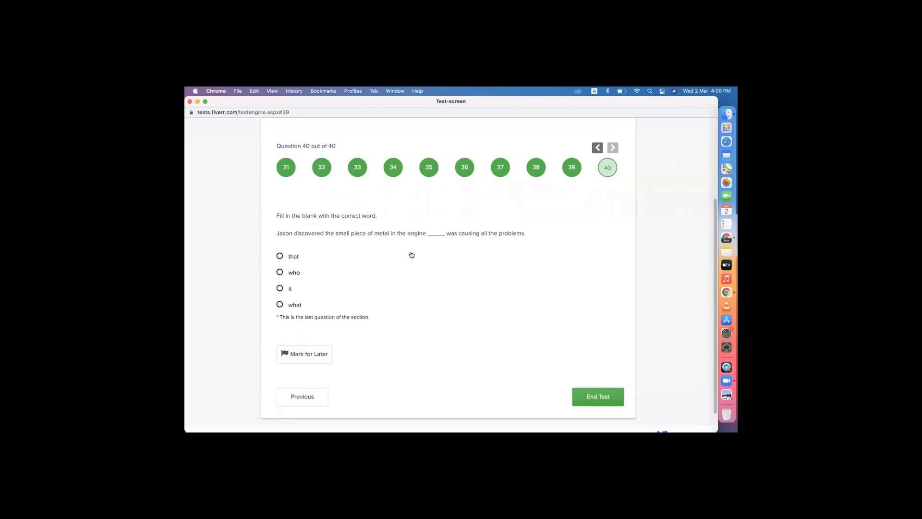
Step: Answer question 40 about the piece of metal in the engine with "that" and end the test, confirming the submission
left_click(293, 258)
left_click(597, 394)
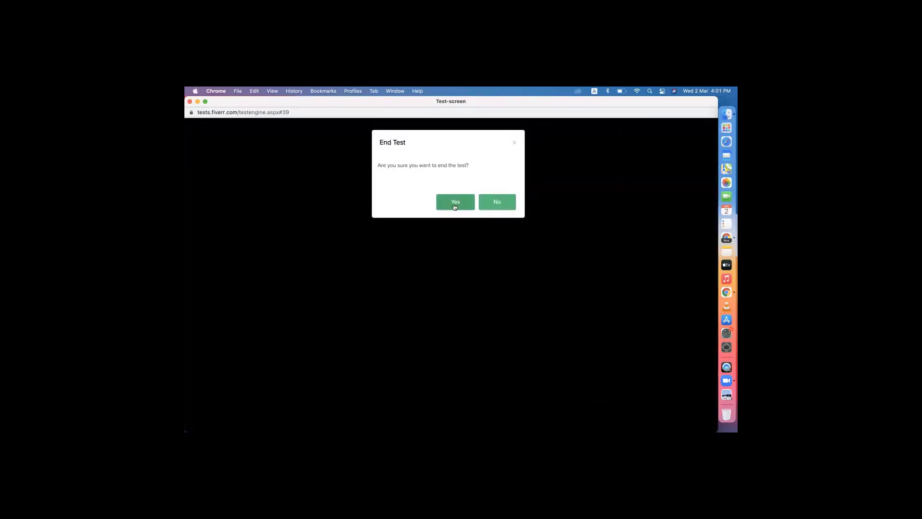
left_click(456, 207)
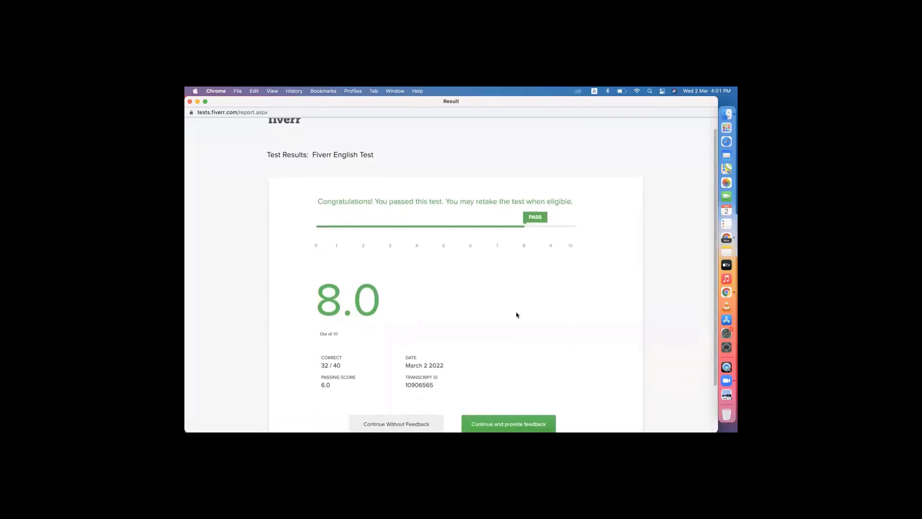
Step: Capture a window screenshot of the Fiverr English Test results page
scroll(516, 314, "down", 1)
scroll(516, 315, "up", 1)
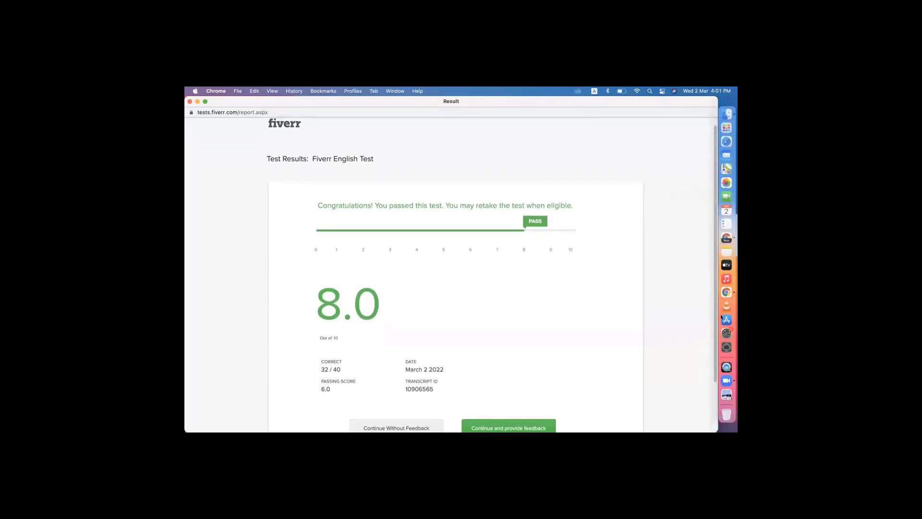
left_click(720, 347)
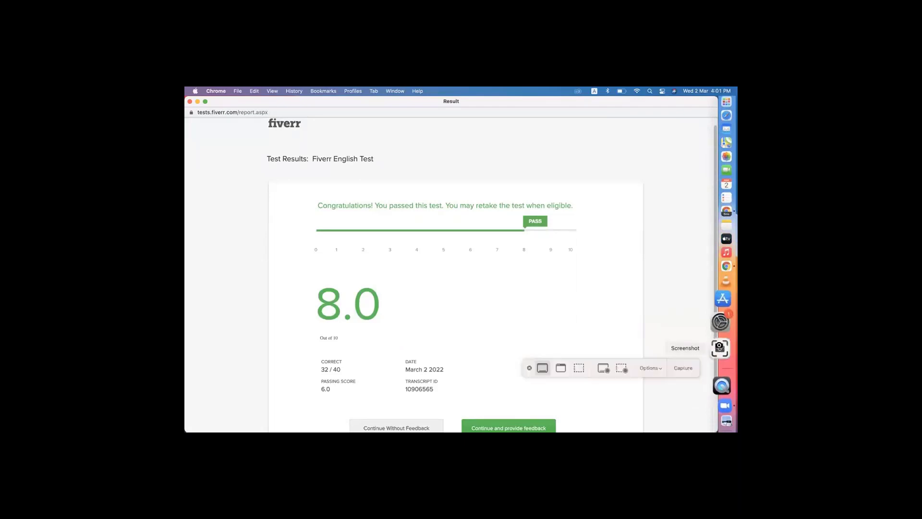
left_click(541, 369)
left_click(560, 368)
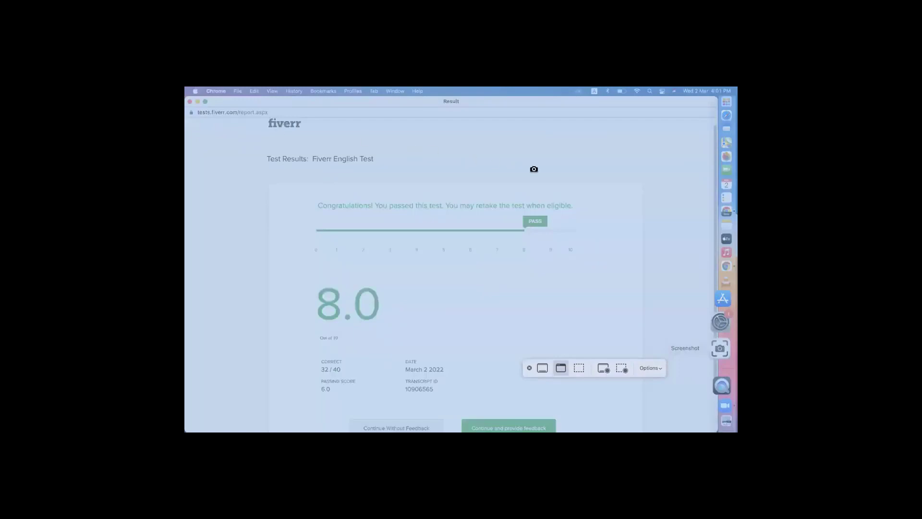
left_click(534, 169)
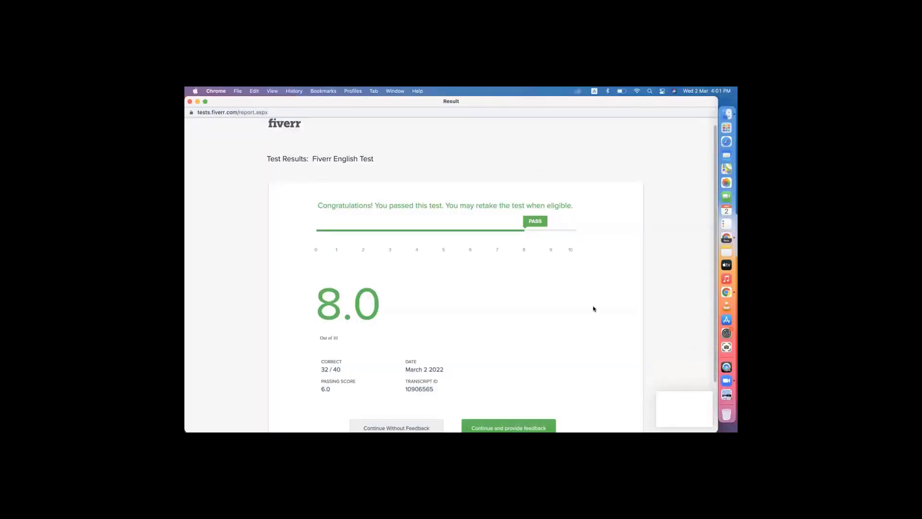
Step: Continue to the feedback form and rate both the test content and the test procedure 5
scroll(602, 313, "down", 3)
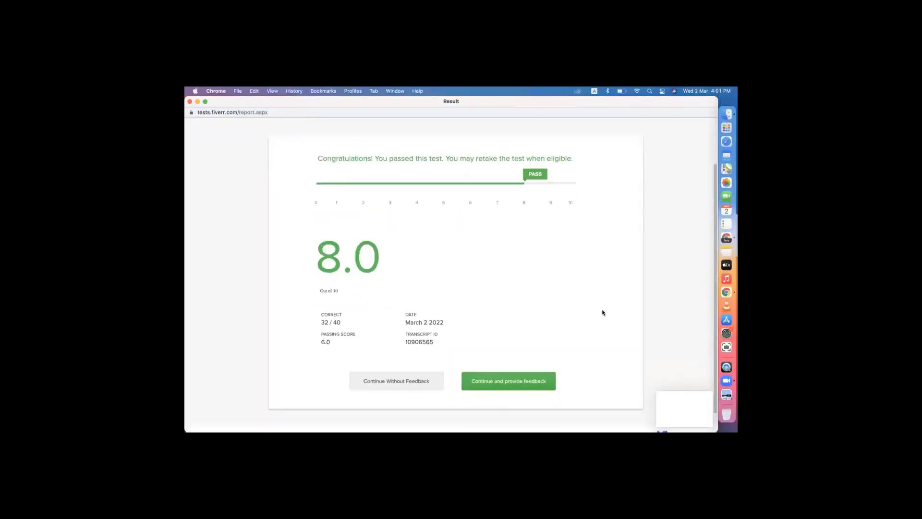
left_click(506, 374)
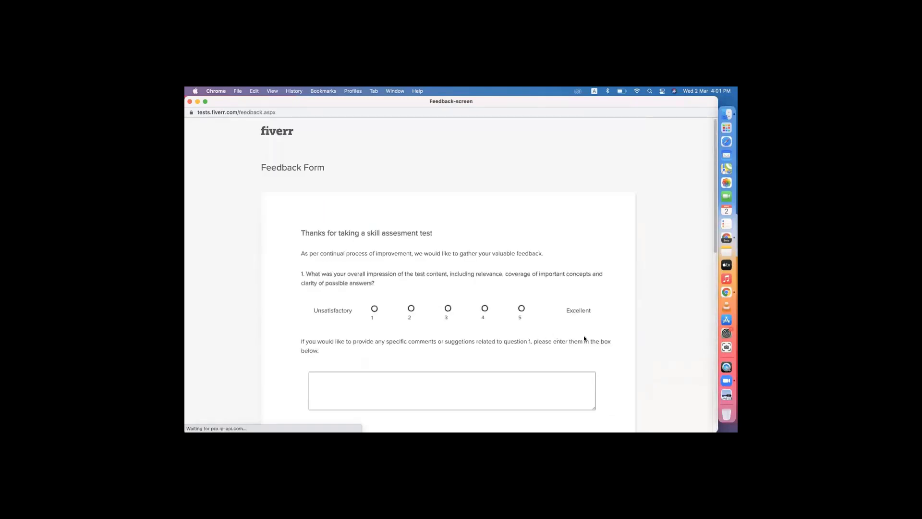
scroll(537, 323, "down", 7)
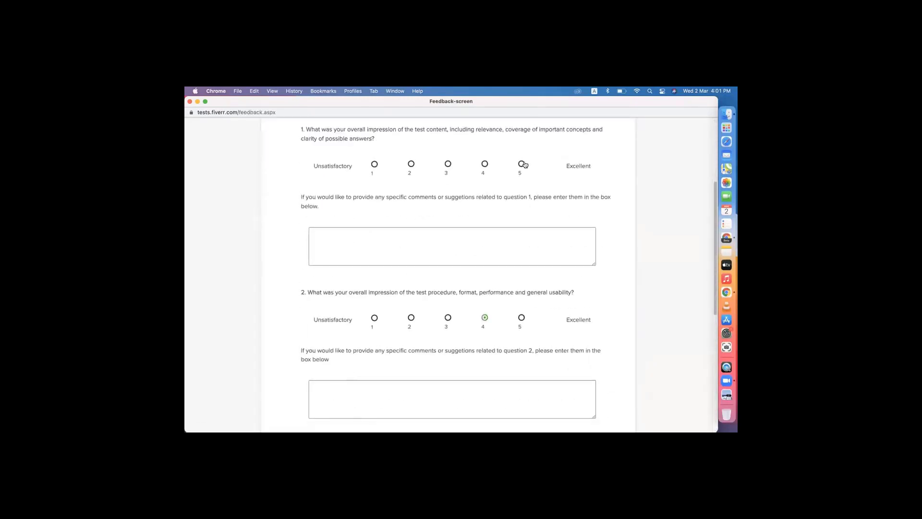
left_click(522, 164)
scroll(539, 292, "down", 3)
left_click(521, 243)
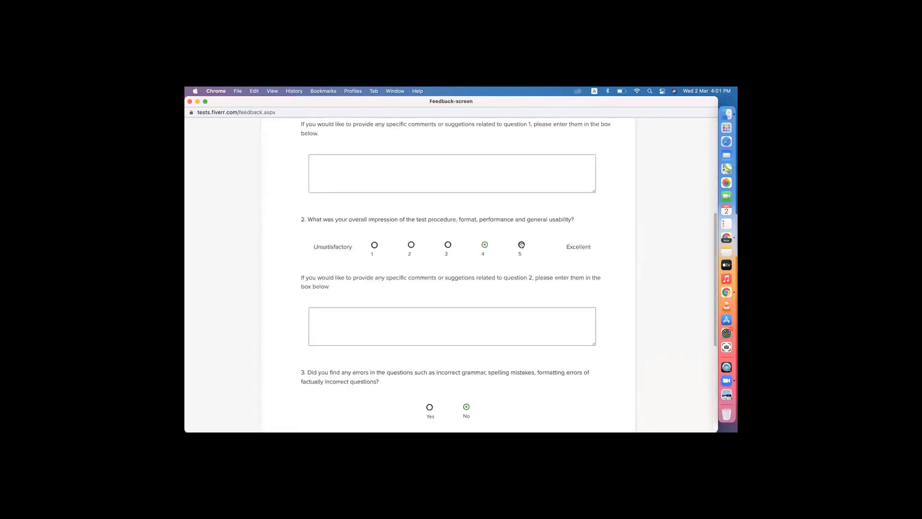
Step: Enter a short positive comment for question 3 of the feedback form and submit the form
scroll(520, 275, "down", 8)
left_click(402, 284)
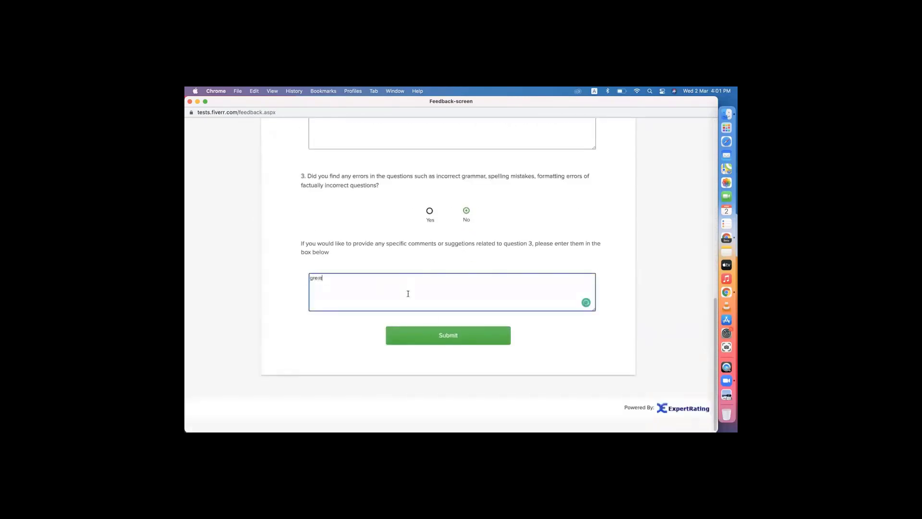
left_click(464, 335)
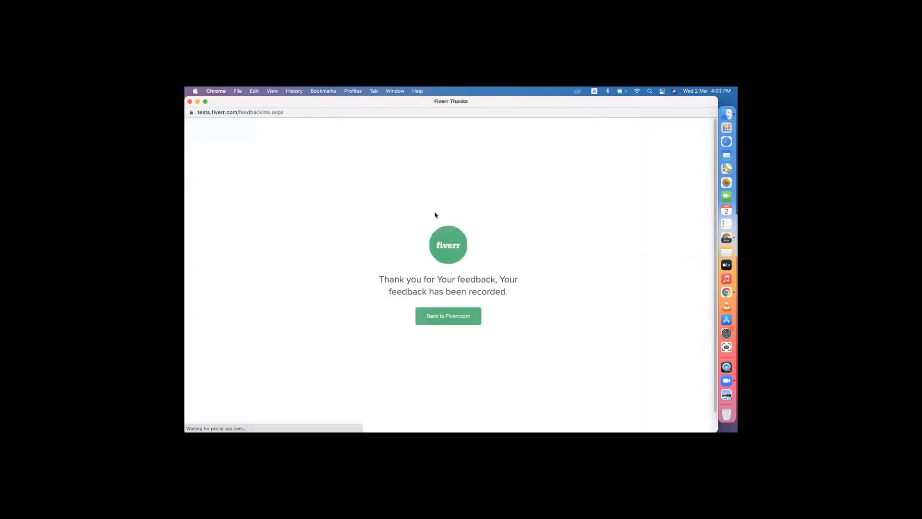
Step: Return to the Fiverr seller profile and check the Fiverr English Test entry under Tests Taken
left_click(438, 321)
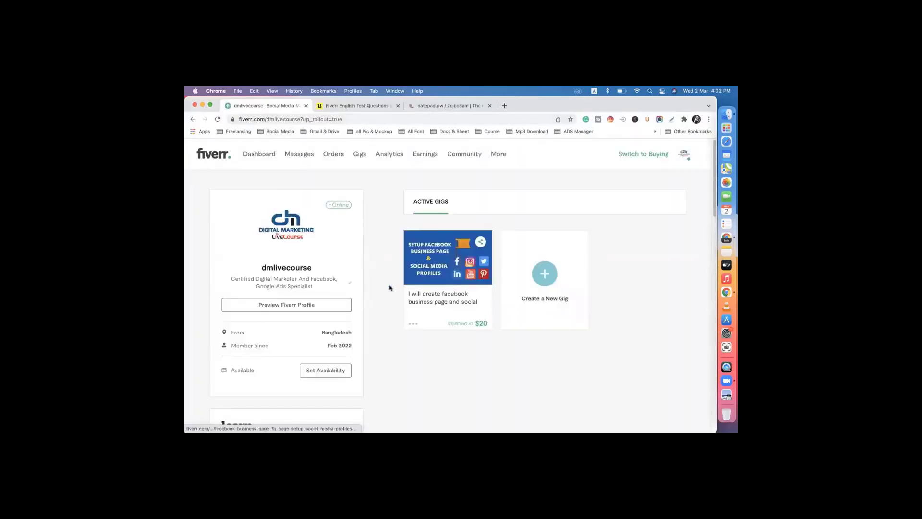
scroll(390, 287, "down", 5)
scroll(388, 287, "down", 5)
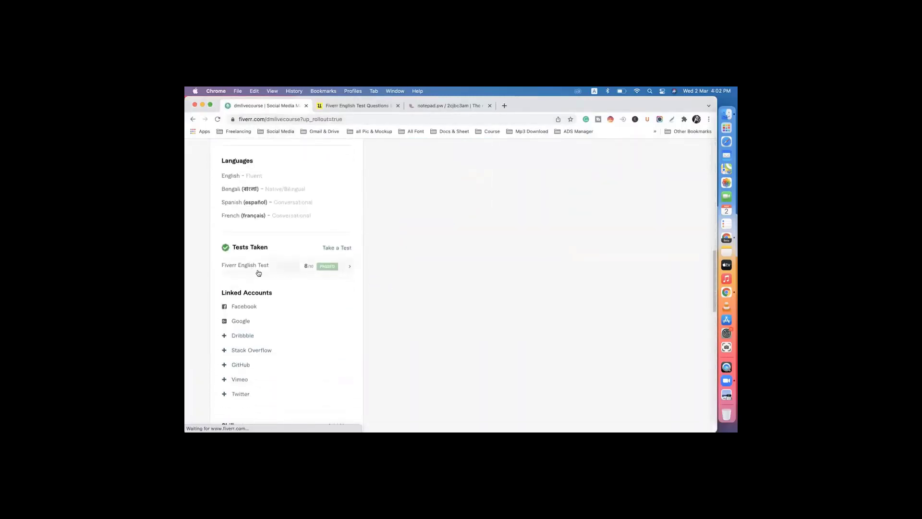